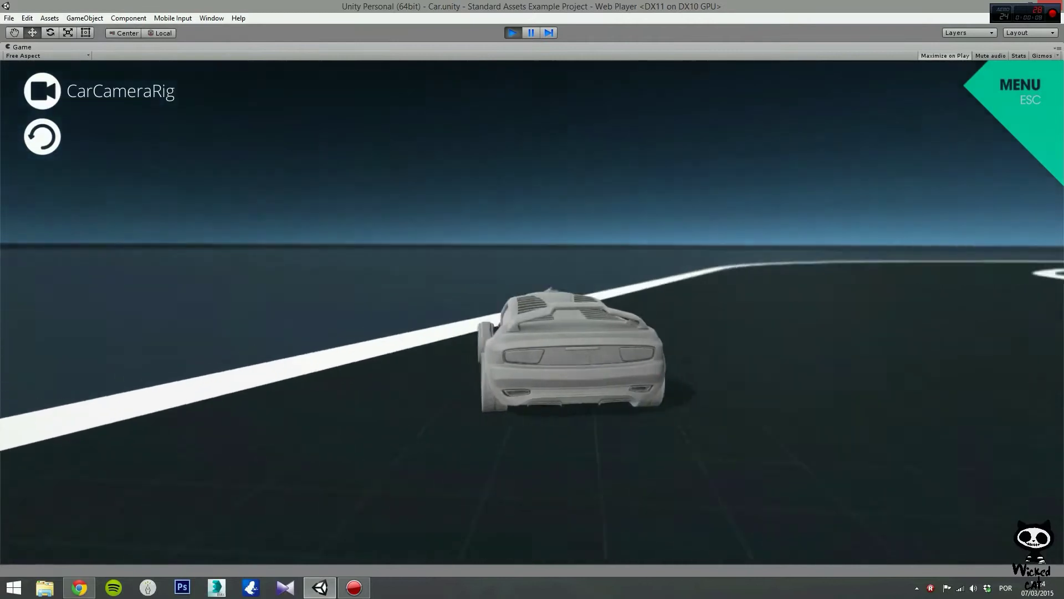
{"action": "key", "text": "Right"}
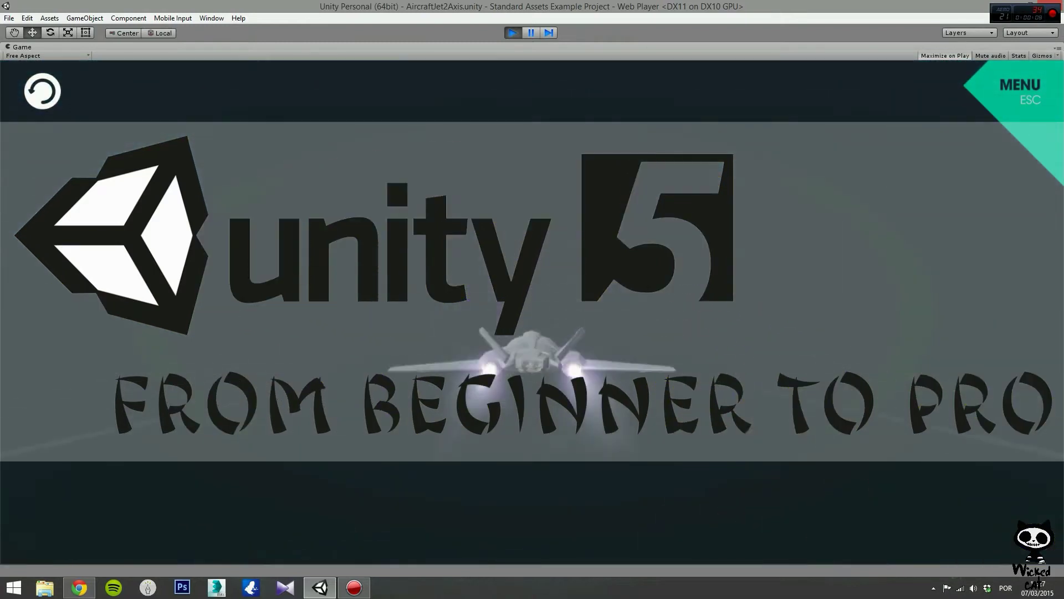
{"action": "key", "text": "Right"}
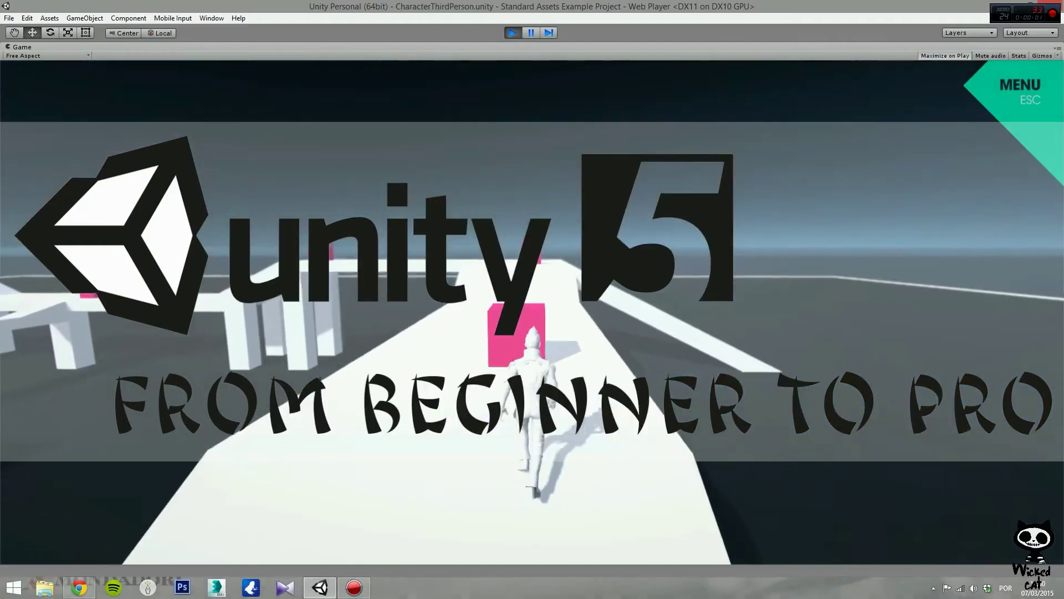
{"action": "key", "text": "Up"}
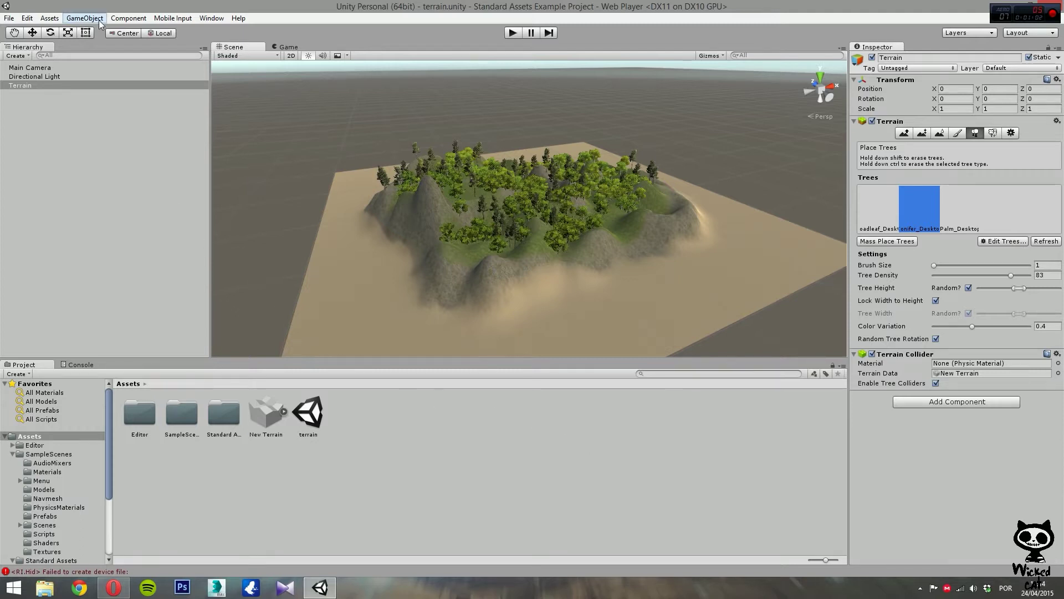
{"action": "left_click", "coordinate": [49, 18]}
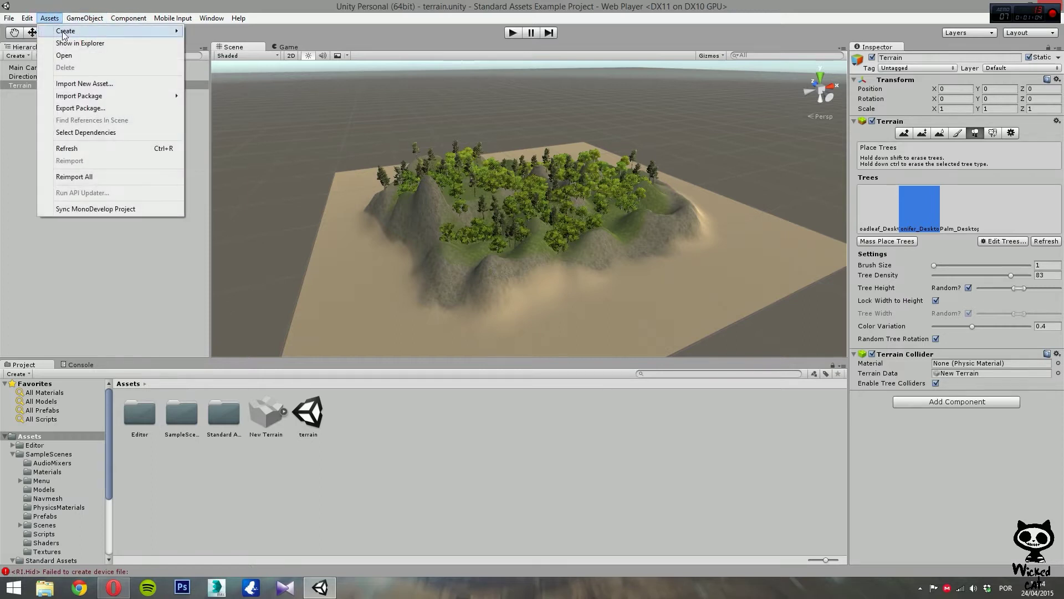
{"action": "mouse_move", "coordinate": [95, 96]}
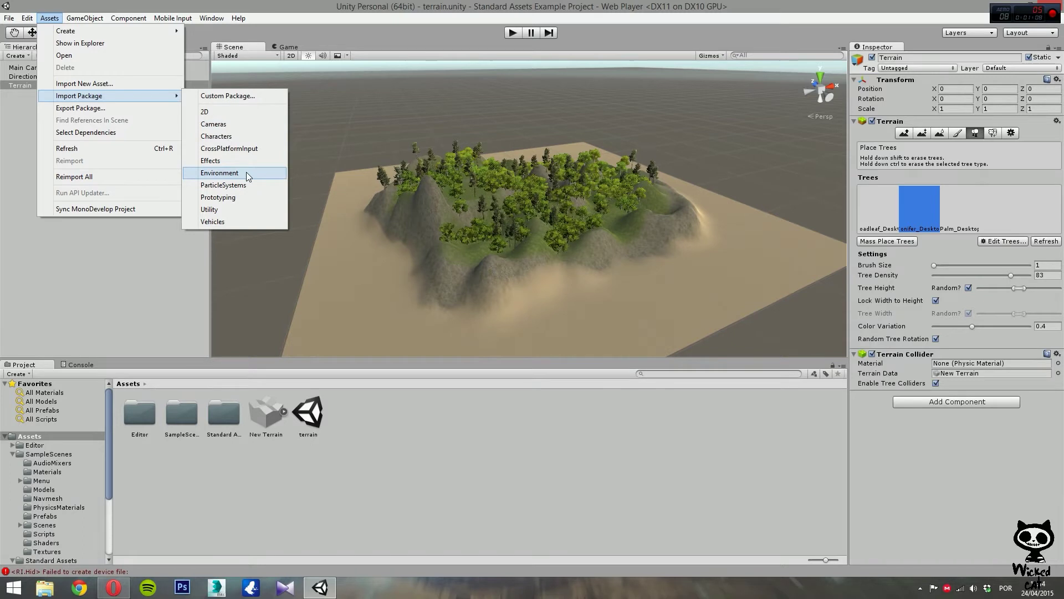
{"action": "left_click", "coordinate": [384, 25]}
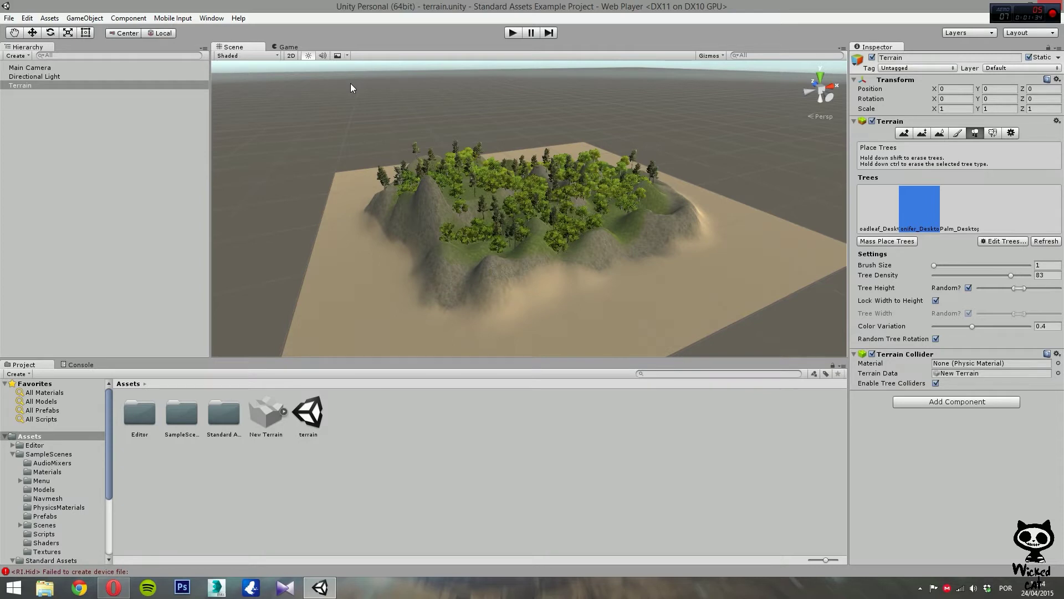
Select the Terrain and start adding a new grass texture to its paint details
{"action": "left_click", "coordinate": [45, 86]}
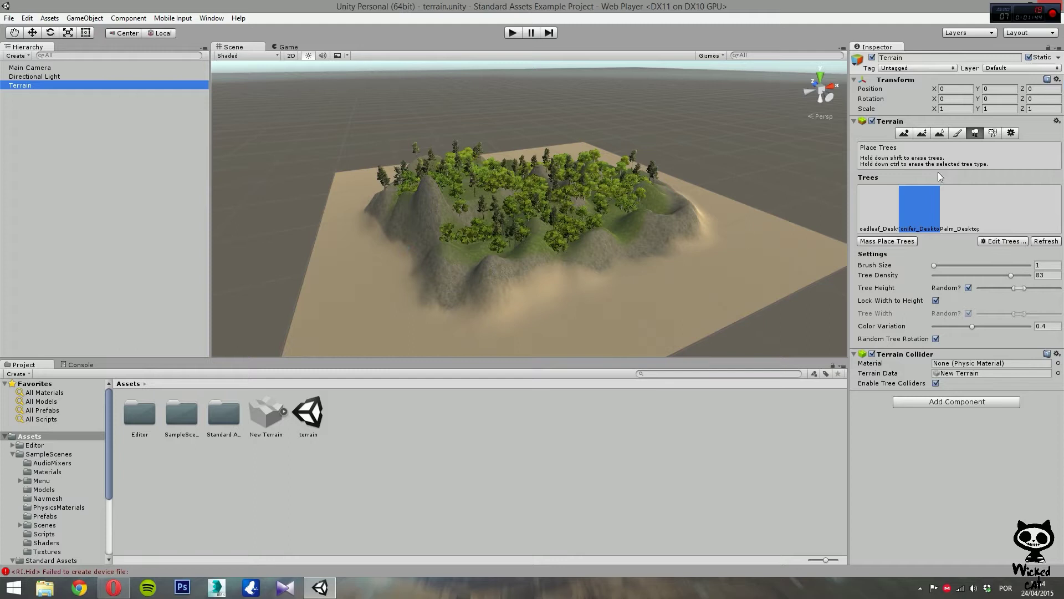
{"action": "left_click", "coordinate": [994, 133]}
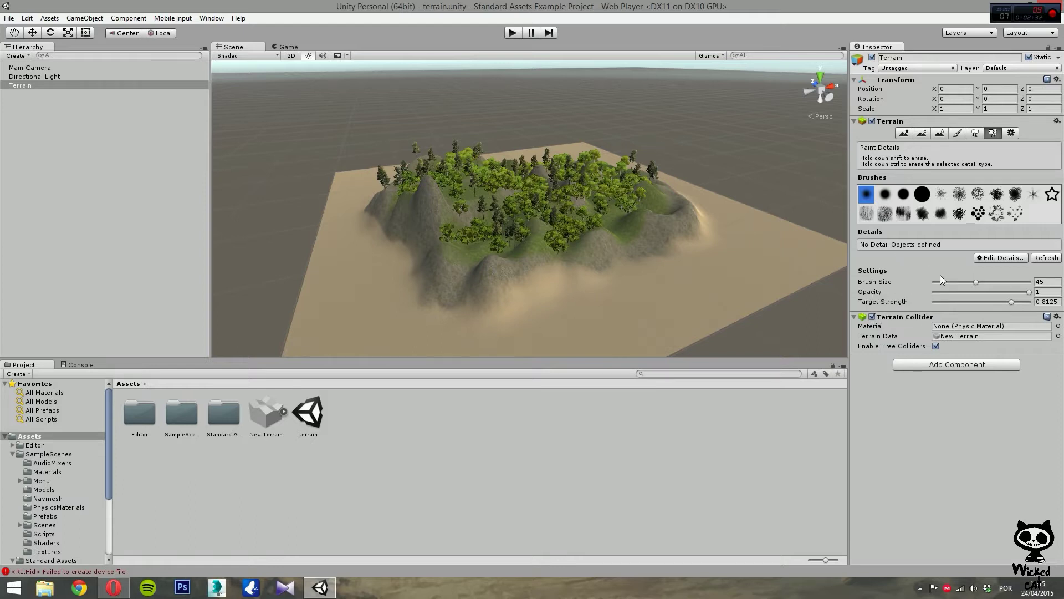
{"action": "left_click", "coordinate": [994, 259]}
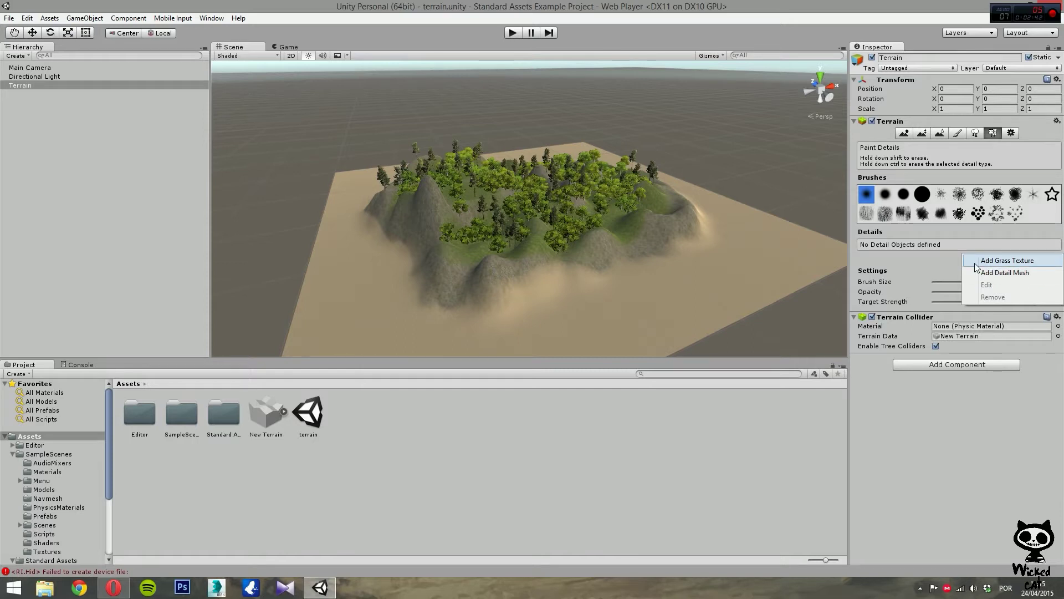
{"action": "left_click", "coordinate": [1012, 261]}
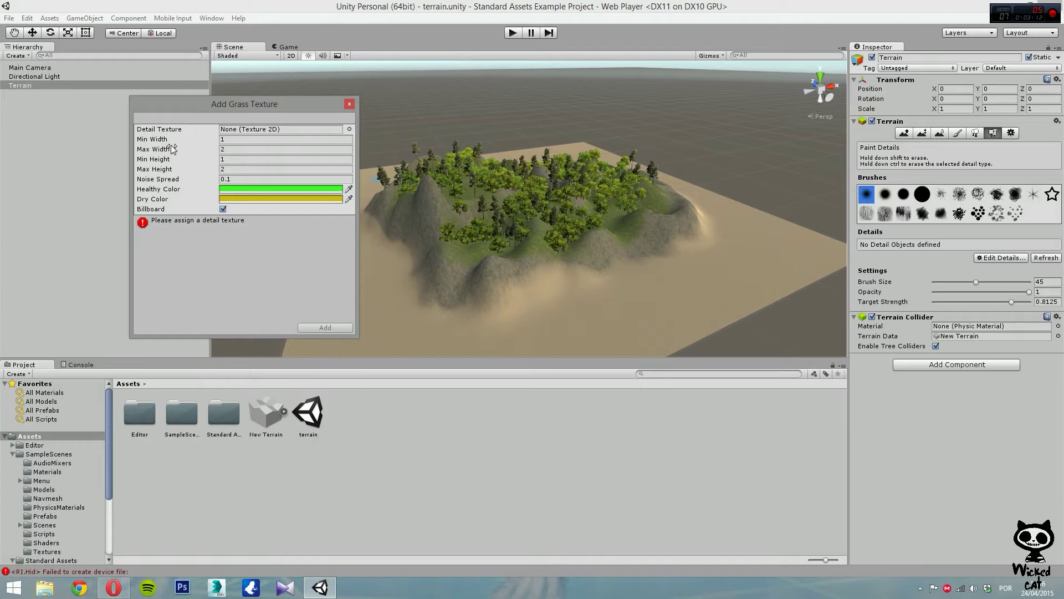
{"action": "left_click", "coordinate": [349, 129]}
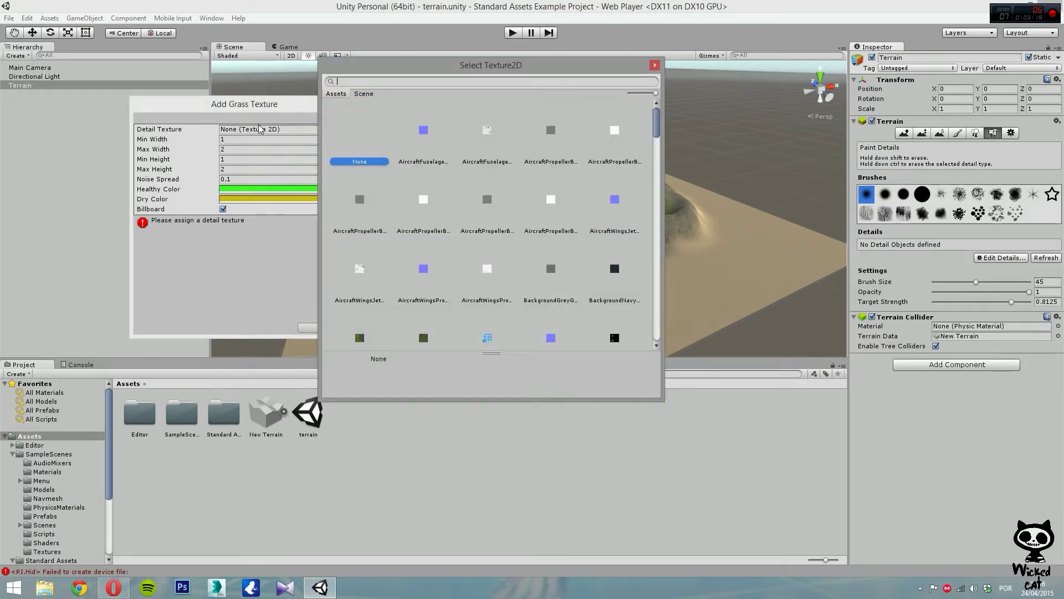
{"action": "left_click", "coordinate": [251, 105]}
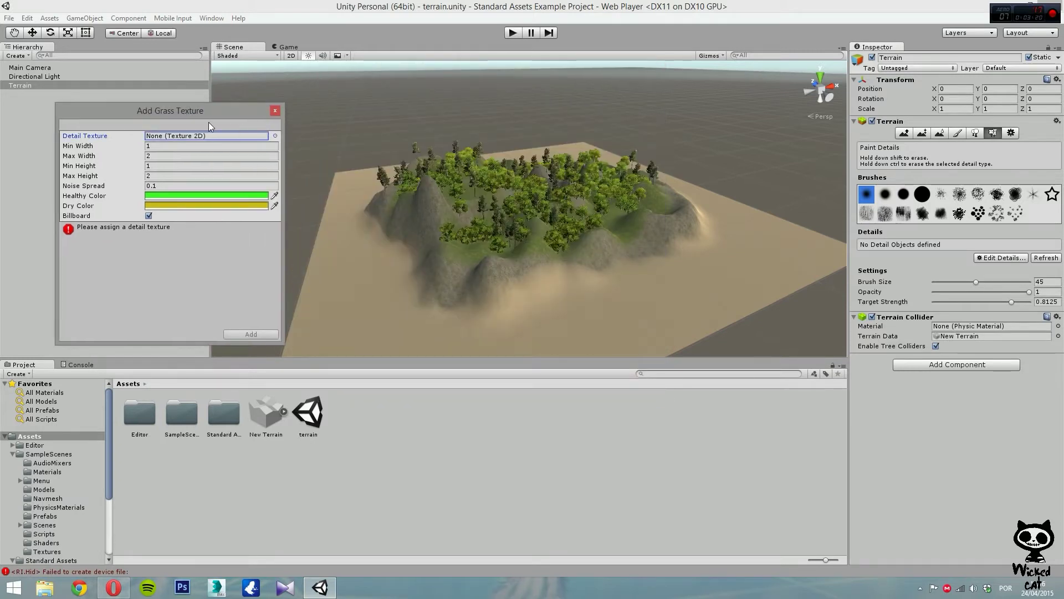
{"action": "left_click_drag", "start_coordinate": [207, 121], "coordinate": [286, 116]}
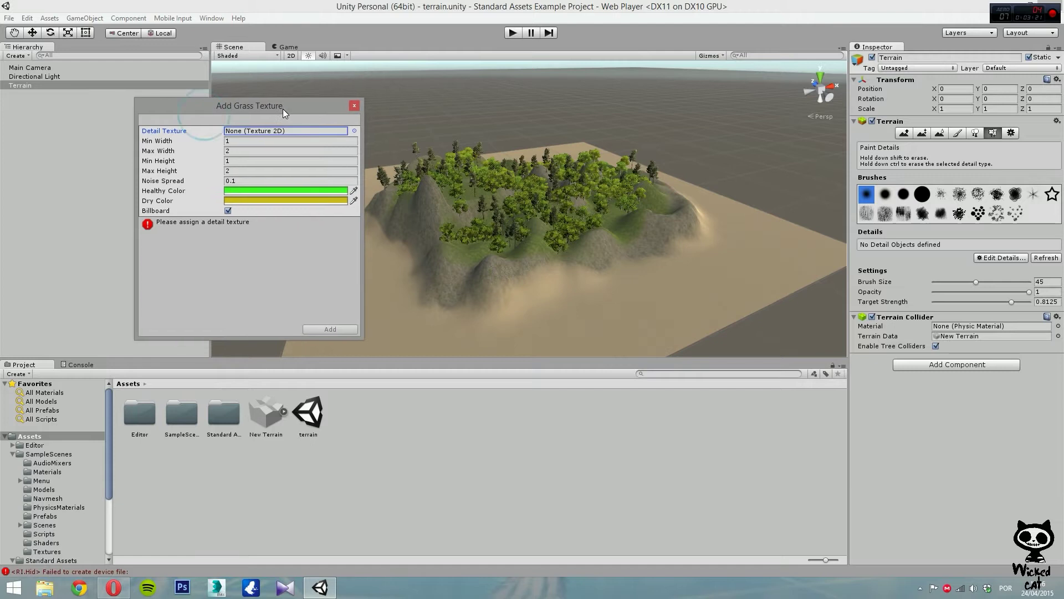
Find the GrassFrond01AlbedoAlpha texture by searching for "grass", assign it as the detail texture, and add the grass to the terrain
{"action": "left_click", "coordinate": [354, 131]}
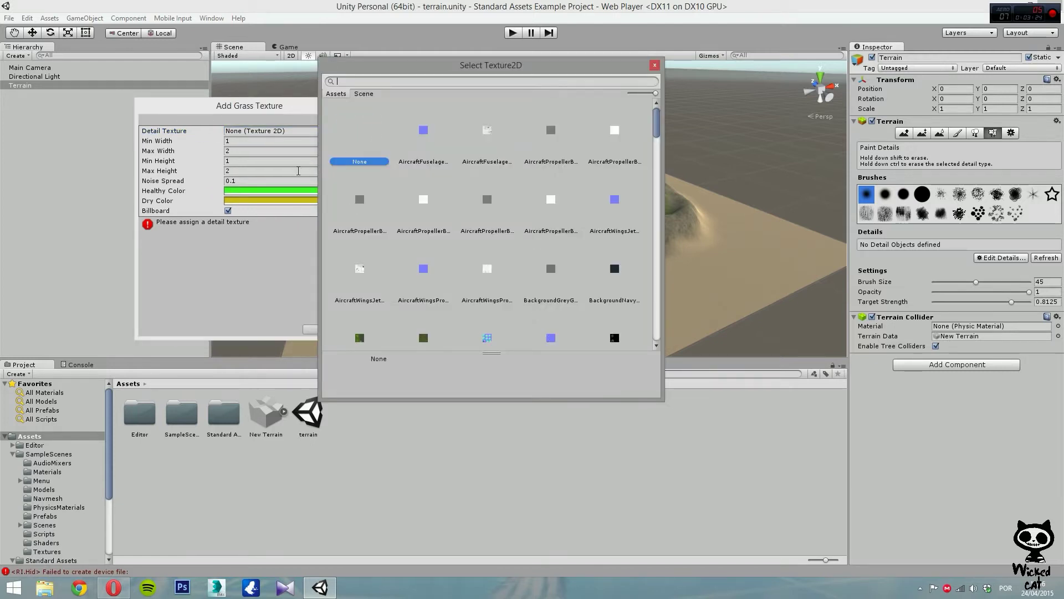
{"action": "mouse_move", "coordinate": [659, 124]}
{"action": "left_mouse_down"}
{"action": "mouse_move", "coordinate": [656, 344]}
{"action": "mouse_move", "coordinate": [674, 159]}
{"action": "mouse_move", "coordinate": [665, 111]}
{"action": "left_mouse_up"}
{"action": "type", "text": "grass"}
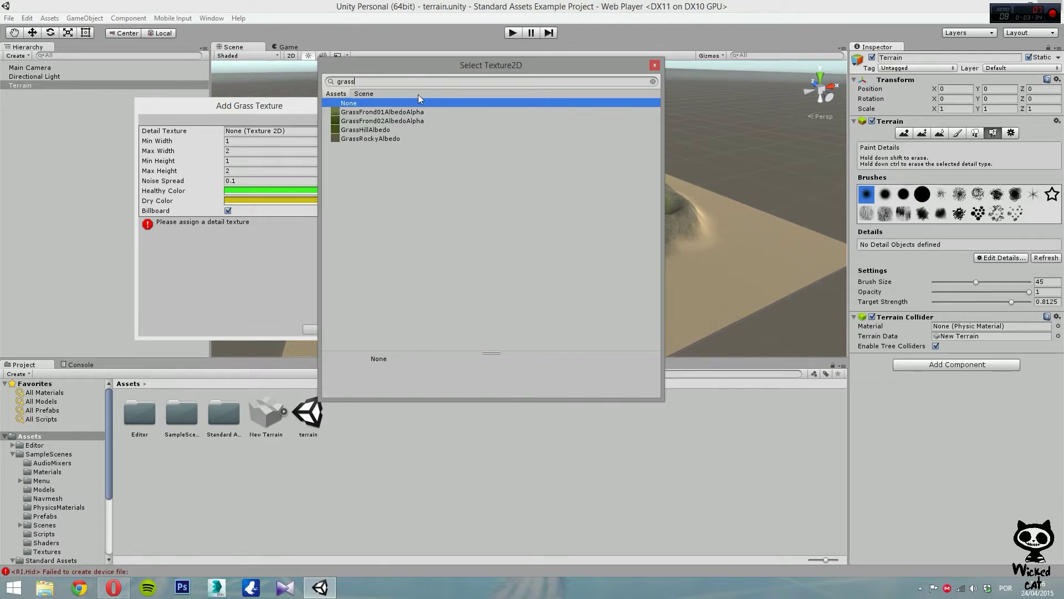
{"action": "left_click", "coordinate": [361, 112]}
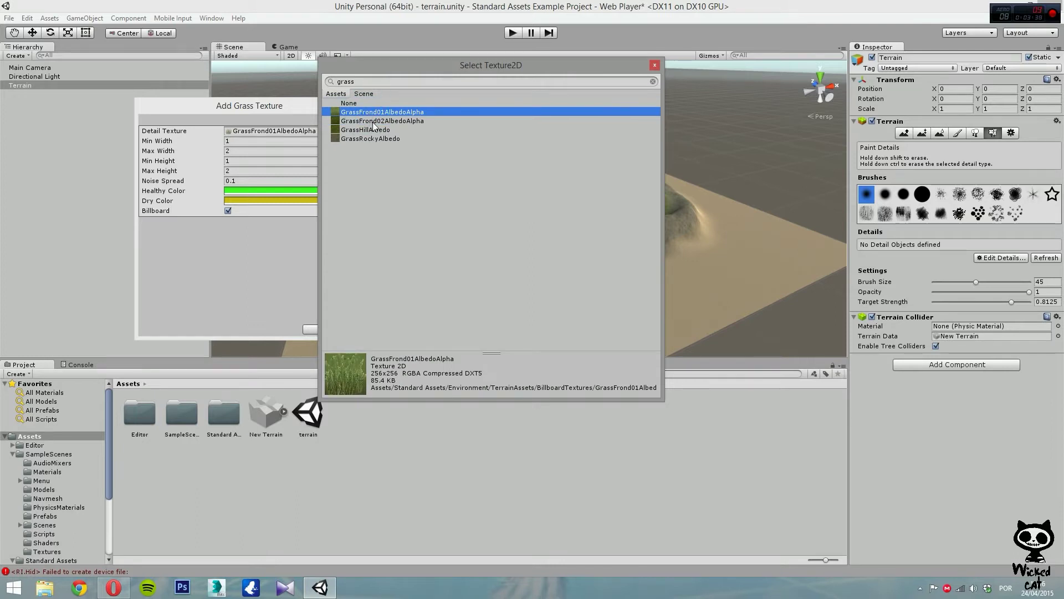
{"action": "left_click", "coordinate": [372, 122]}
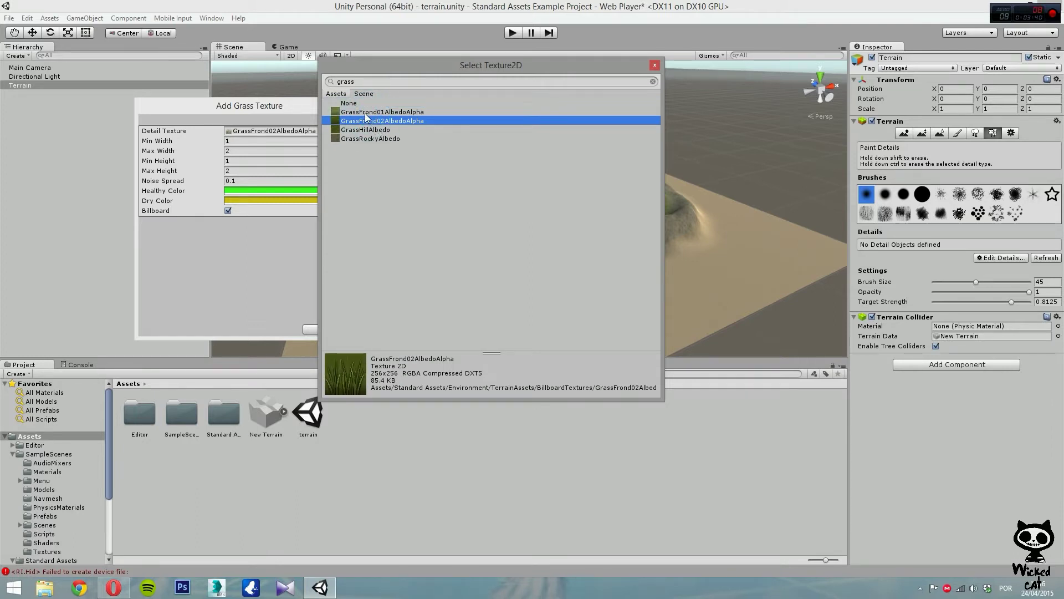
{"action": "left_click", "coordinate": [366, 113]}
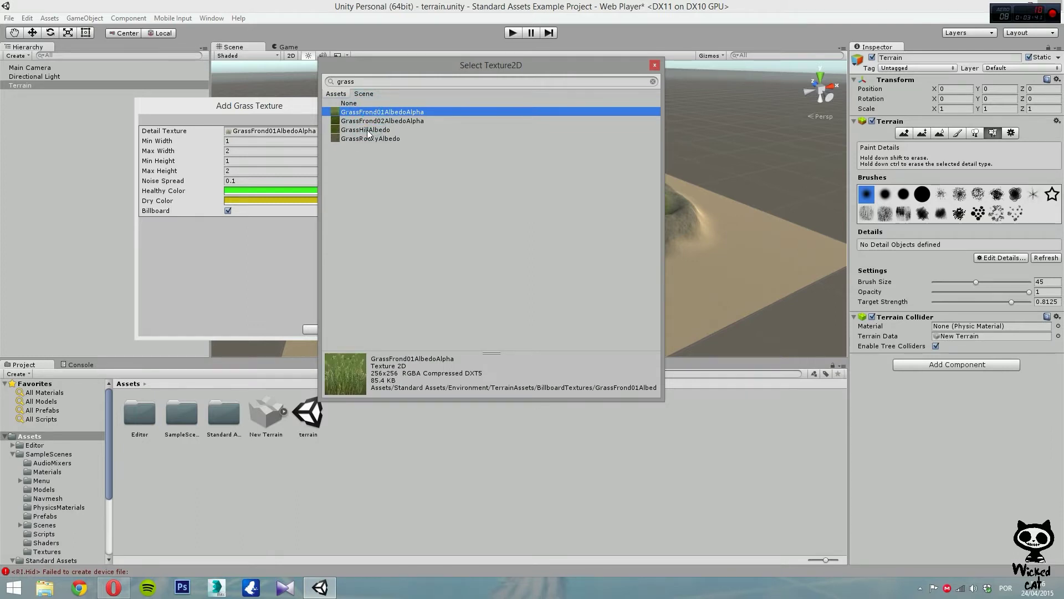
{"action": "double_click", "coordinate": [401, 112]}
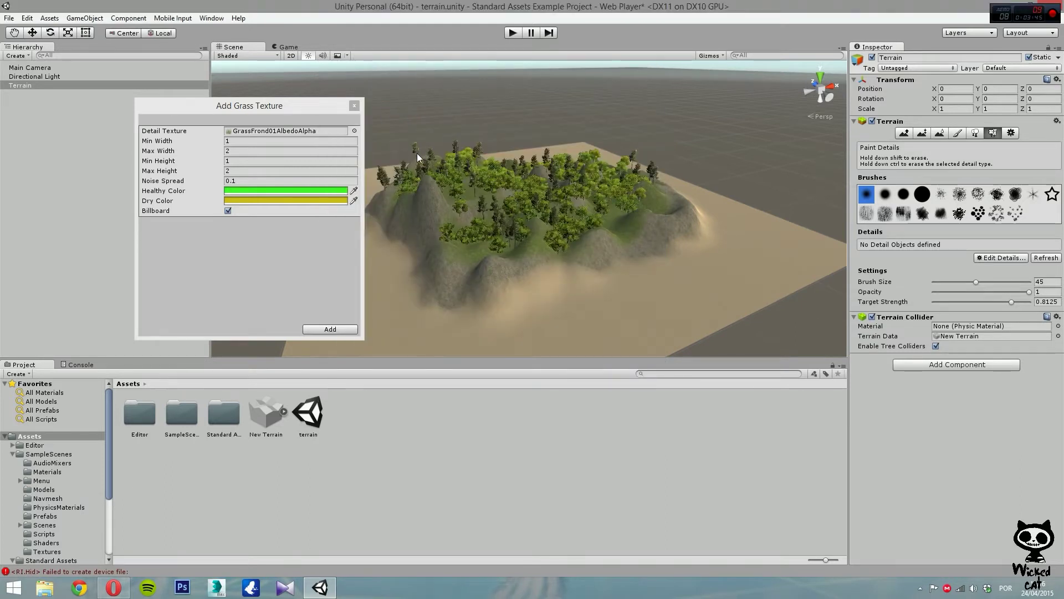
{"action": "left_click", "coordinate": [330, 329]}
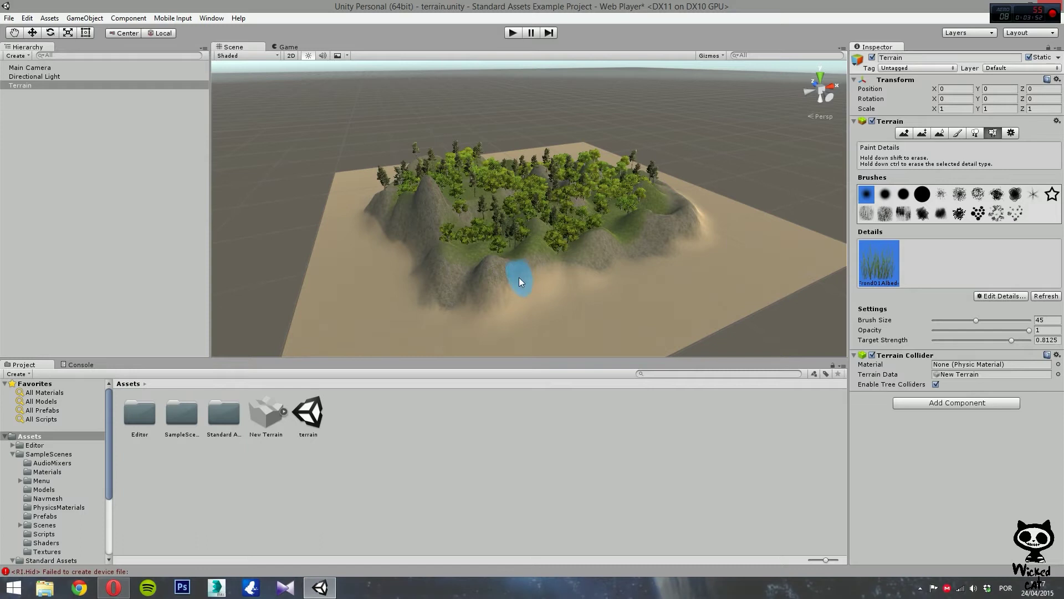
Try painting a dense grass patch on the hilltop near the trees with a finely speckled brush, and erase the patch
{"action": "mouse_move", "coordinate": [506, 278]}
{"action": "left_mouse_down", "text": "alt"}
{"action": "mouse_move", "coordinate": [488, 244]}
{"action": "mouse_move", "coordinate": [492, 269]}
{"action": "mouse_move", "coordinate": [507, 276]}
{"action": "mouse_move", "coordinate": [445, 293]}
{"action": "mouse_move", "coordinate": [494, 300]}
{"action": "mouse_move", "coordinate": [485, 320]}
{"action": "mouse_move", "coordinate": [467, 298]}
{"action": "left_mouse_up", "text": "alt"}
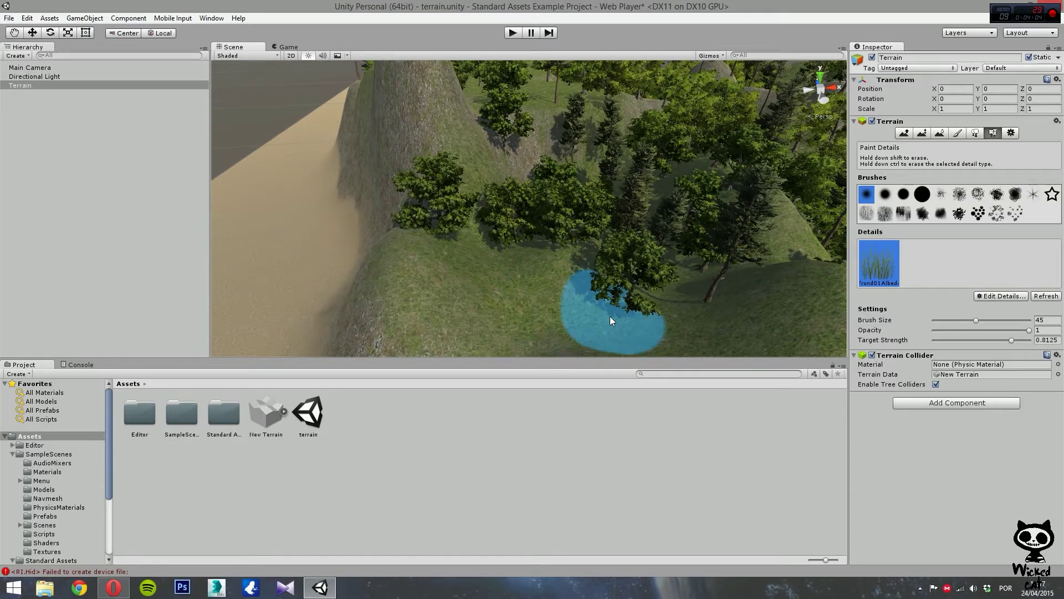
{"action": "left_click_drag", "start_coordinate": [505, 275], "coordinate": [530, 300], "text": "alt"}
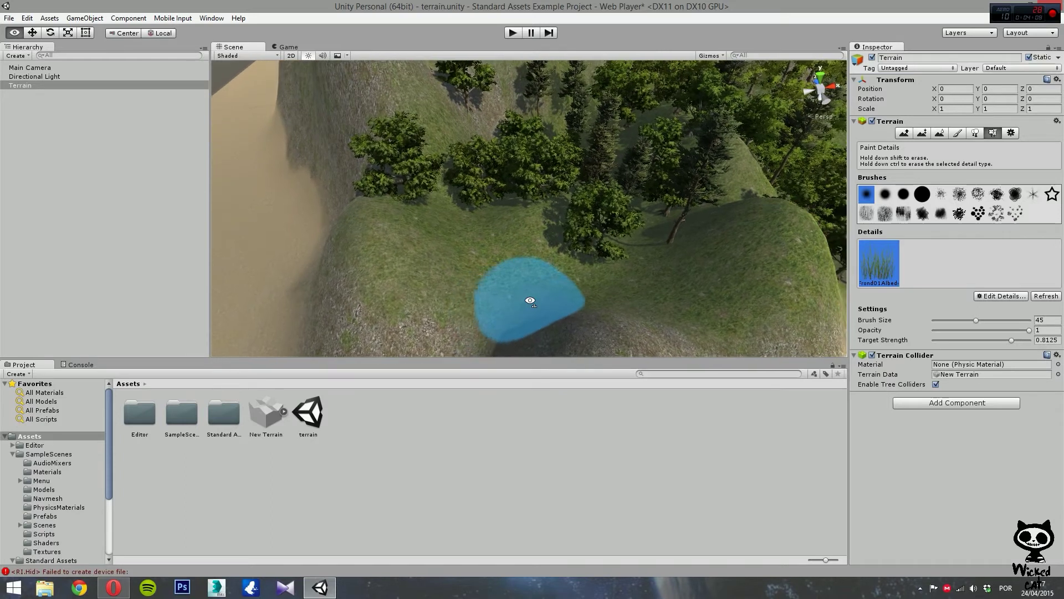
{"action": "left_click", "coordinate": [884, 214]}
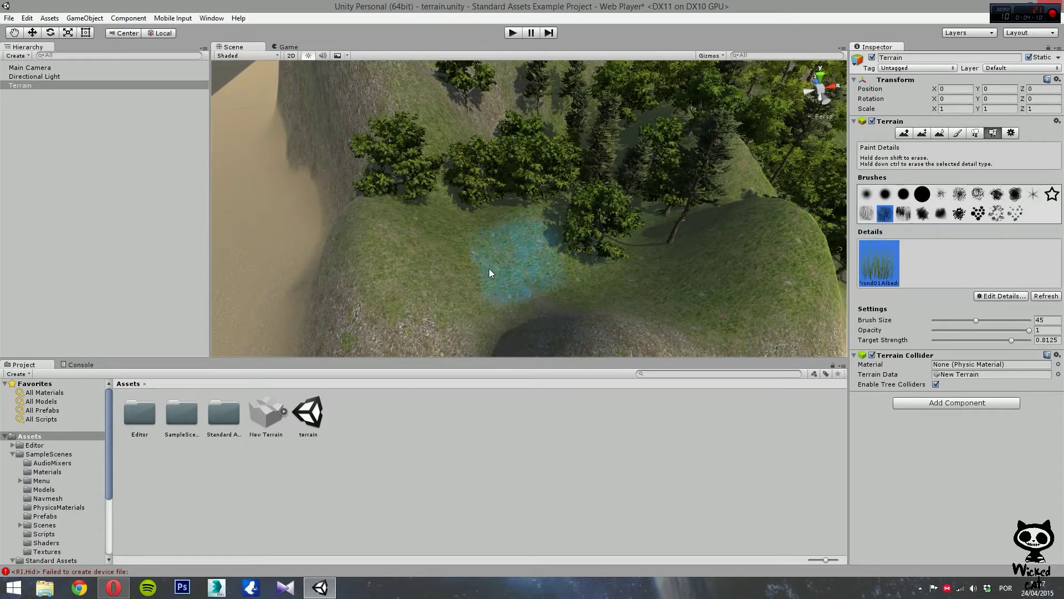
{"action": "mouse_move", "coordinate": [469, 279]}
{"action": "left_mouse_down"}
{"action": "mouse_move", "coordinate": [407, 246]}
{"action": "mouse_move", "coordinate": [452, 206]}
{"action": "left_mouse_up"}
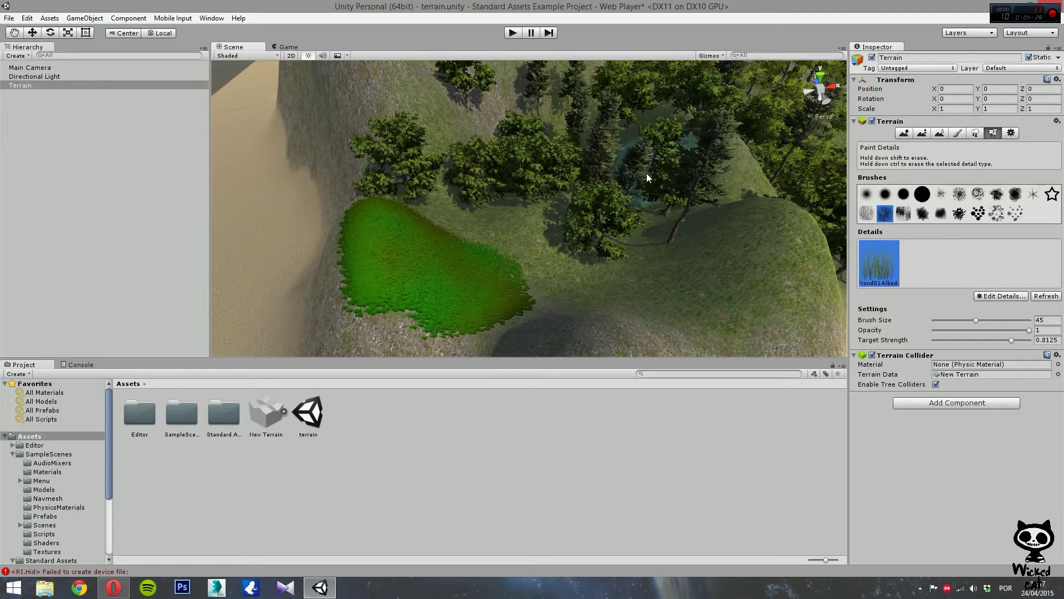
{"action": "mouse_move", "coordinate": [479, 298]}
{"action": "left_mouse_down", "text": "shift"}
{"action": "mouse_move", "coordinate": [414, 292]}
{"action": "mouse_move", "coordinate": [367, 263]}
{"action": "mouse_move", "coordinate": [375, 228]}
{"action": "mouse_move", "coordinate": [435, 242]}
{"action": "left_mouse_up", "text": "shift"}
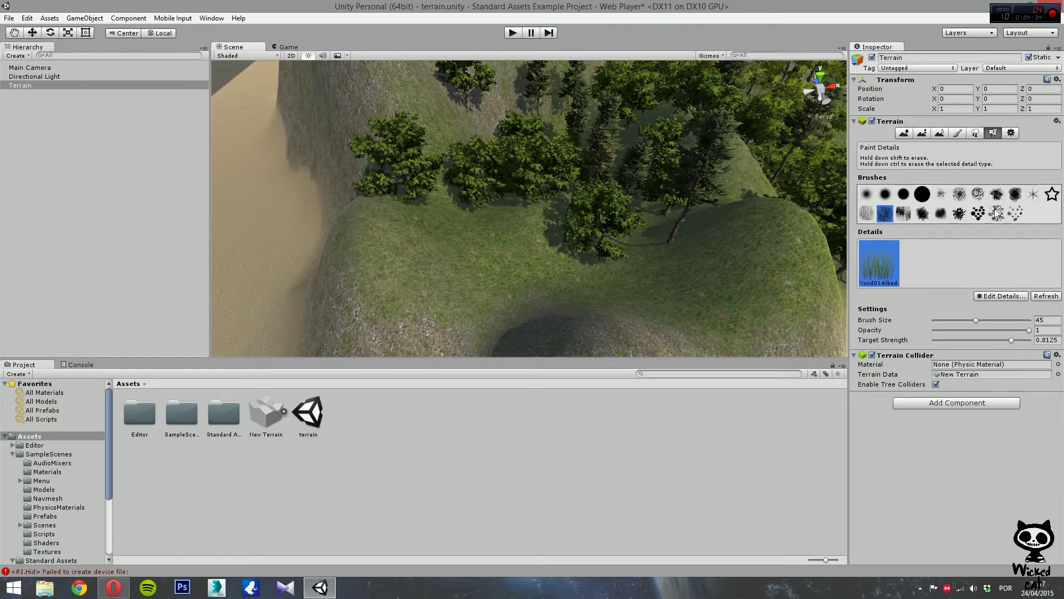
Paint grass across the hilltop below the trees with a different scattered brush at opacity 0.838 and target strength 0.5625
{"action": "left_click", "coordinate": [978, 194]}
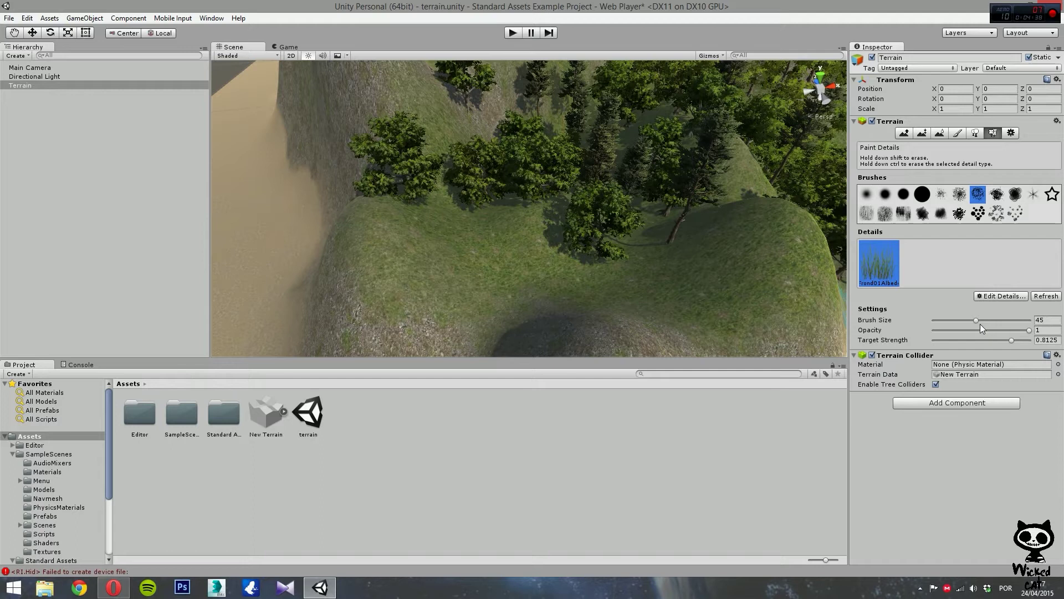
{"action": "mouse_move", "coordinate": [1012, 339]}
{"action": "left_mouse_down"}
{"action": "mouse_move", "coordinate": [988, 341]}
{"action": "mouse_move", "coordinate": [1025, 329]}
{"action": "mouse_move", "coordinate": [1015, 330]}
{"action": "left_mouse_up"}
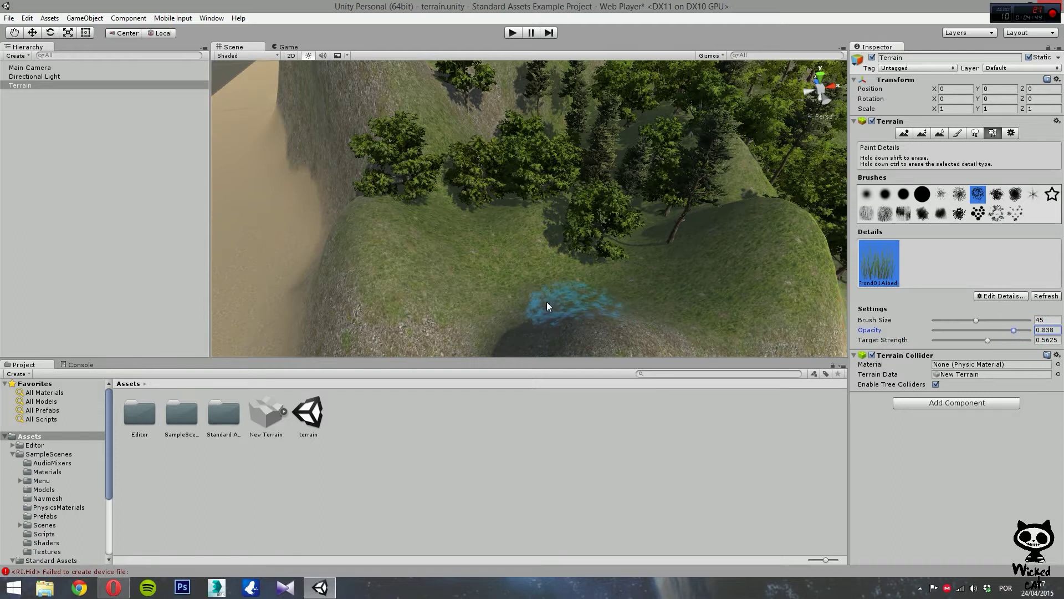
{"action": "left_click_drag", "start_coordinate": [425, 254], "coordinate": [450, 271]}
{"action": "left_click_drag", "start_coordinate": [531, 291], "coordinate": [526, 308]}
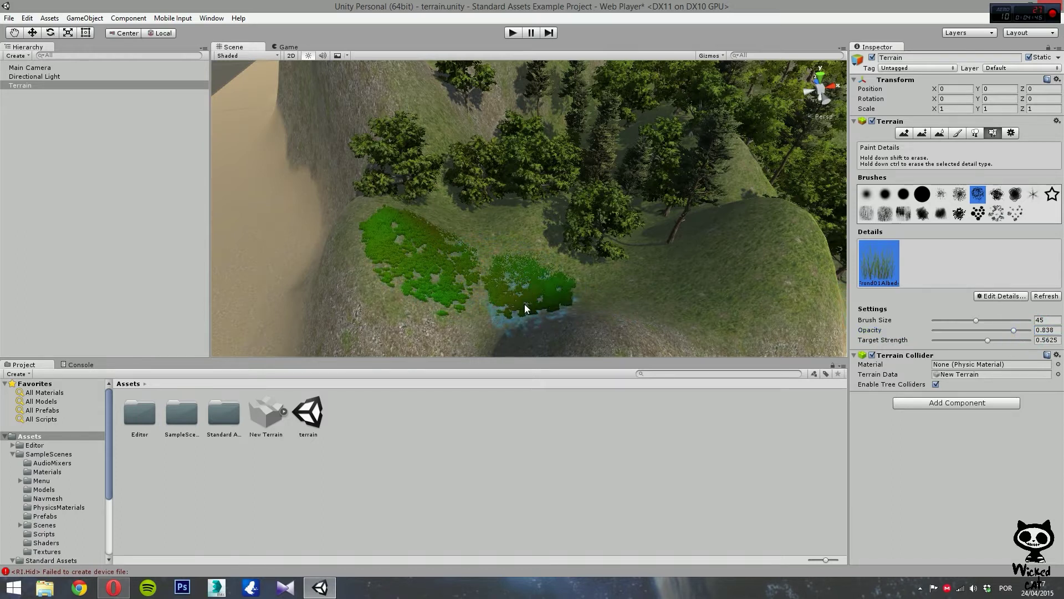
{"action": "mouse_move", "coordinate": [487, 250]}
{"action": "left_mouse_down"}
{"action": "mouse_move", "coordinate": [455, 228]}
{"action": "mouse_move", "coordinate": [487, 222]}
{"action": "mouse_move", "coordinate": [537, 238]}
{"action": "mouse_move", "coordinate": [646, 294]}
{"action": "mouse_move", "coordinate": [643, 307]}
{"action": "mouse_move", "coordinate": [592, 306]}
{"action": "left_mouse_up"}
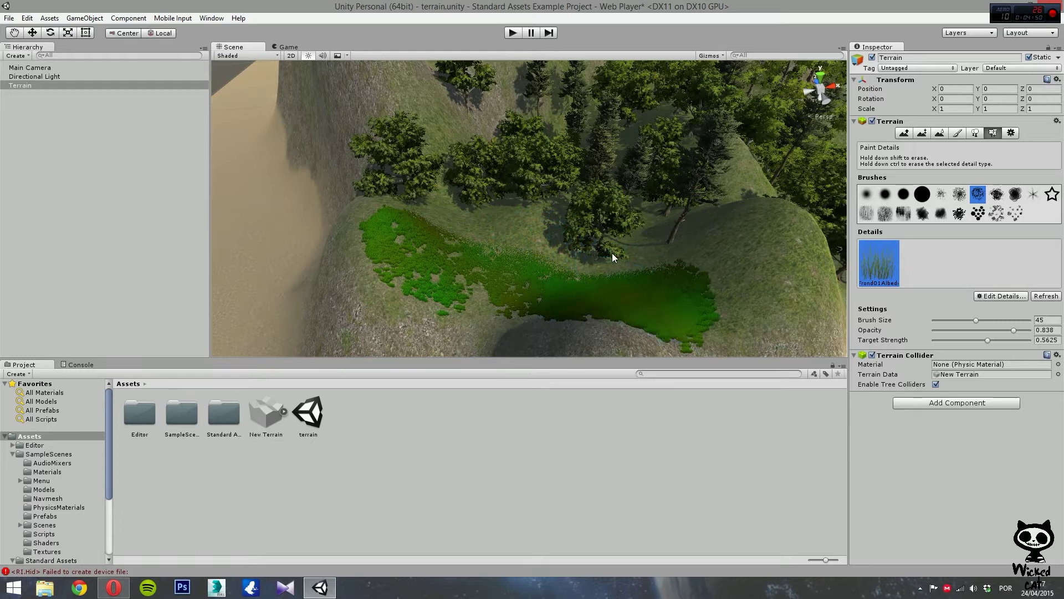
{"action": "mouse_move", "coordinate": [551, 217]}
{"action": "left_mouse_down"}
{"action": "mouse_move", "coordinate": [729, 259]}
{"action": "mouse_move", "coordinate": [546, 297]}
{"action": "left_mouse_up"}
Set the brush opacity to 0.438 and target strength to 0.375, and erase the grass painted on the hilltop
{"action": "mouse_move", "coordinate": [465, 288]}
{"action": "left_mouse_down", "text": "alt"}
{"action": "mouse_move", "coordinate": [434, 290]}
{"action": "mouse_move", "coordinate": [443, 313]}
{"action": "mouse_move", "coordinate": [435, 297]}
{"action": "mouse_move", "coordinate": [409, 321]}
{"action": "mouse_move", "coordinate": [427, 320]}
{"action": "mouse_move", "coordinate": [475, 244]}
{"action": "mouse_move", "coordinate": [547, 183]}
{"action": "mouse_move", "coordinate": [730, 185]}
{"action": "mouse_move", "coordinate": [715, 164]}
{"action": "mouse_move", "coordinate": [582, 155]}
{"action": "mouse_move", "coordinate": [587, 146]}
{"action": "mouse_move", "coordinate": [564, 275]}
{"action": "mouse_move", "coordinate": [487, 283]}
{"action": "mouse_move", "coordinate": [488, 309]}
{"action": "mouse_move", "coordinate": [456, 303]}
{"action": "mouse_move", "coordinate": [556, 304]}
{"action": "mouse_move", "coordinate": [584, 284]}
{"action": "mouse_move", "coordinate": [610, 286]}
{"action": "left_mouse_up", "text": "alt"}
{"action": "left_click_drag", "start_coordinate": [1014, 330], "coordinate": [970, 339]}
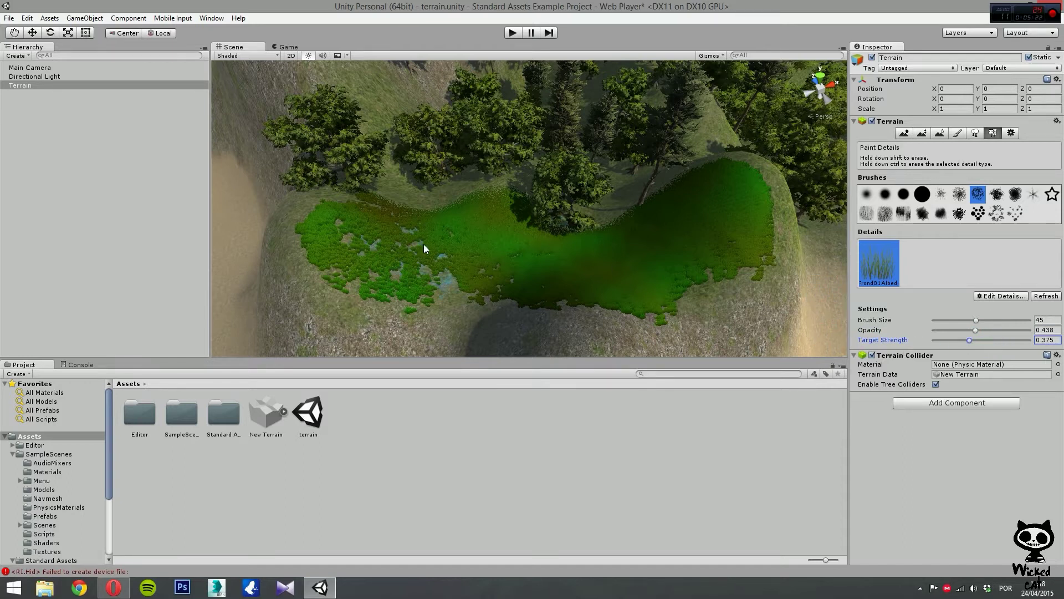
{"action": "mouse_move", "coordinate": [365, 196]}
{"action": "left_mouse_down", "text": "shift"}
{"action": "mouse_move", "coordinate": [330, 280]}
{"action": "mouse_move", "coordinate": [430, 295]}
{"action": "mouse_move", "coordinate": [339, 230]}
{"action": "mouse_move", "coordinate": [512, 248]}
{"action": "mouse_move", "coordinate": [476, 218]}
{"action": "mouse_move", "coordinate": [465, 269]}
{"action": "mouse_move", "coordinate": [546, 236]}
{"action": "mouse_move", "coordinate": [504, 206]}
{"action": "mouse_move", "coordinate": [541, 243]}
{"action": "mouse_move", "coordinate": [583, 206]}
{"action": "mouse_move", "coordinate": [548, 199]}
{"action": "mouse_move", "coordinate": [486, 295]}
{"action": "mouse_move", "coordinate": [593, 285]}
{"action": "mouse_move", "coordinate": [518, 301]}
{"action": "mouse_move", "coordinate": [534, 288]}
{"action": "mouse_move", "coordinate": [646, 293]}
{"action": "mouse_move", "coordinate": [686, 254]}
{"action": "mouse_move", "coordinate": [609, 240]}
{"action": "mouse_move", "coordinate": [634, 196]}
{"action": "mouse_move", "coordinate": [703, 244]}
{"action": "mouse_move", "coordinate": [662, 319]}
{"action": "mouse_move", "coordinate": [688, 216]}
{"action": "mouse_move", "coordinate": [610, 227]}
{"action": "mouse_move", "coordinate": [590, 253]}
{"action": "mouse_move", "coordinate": [607, 270]}
{"action": "left_mouse_up", "text": "shift"}
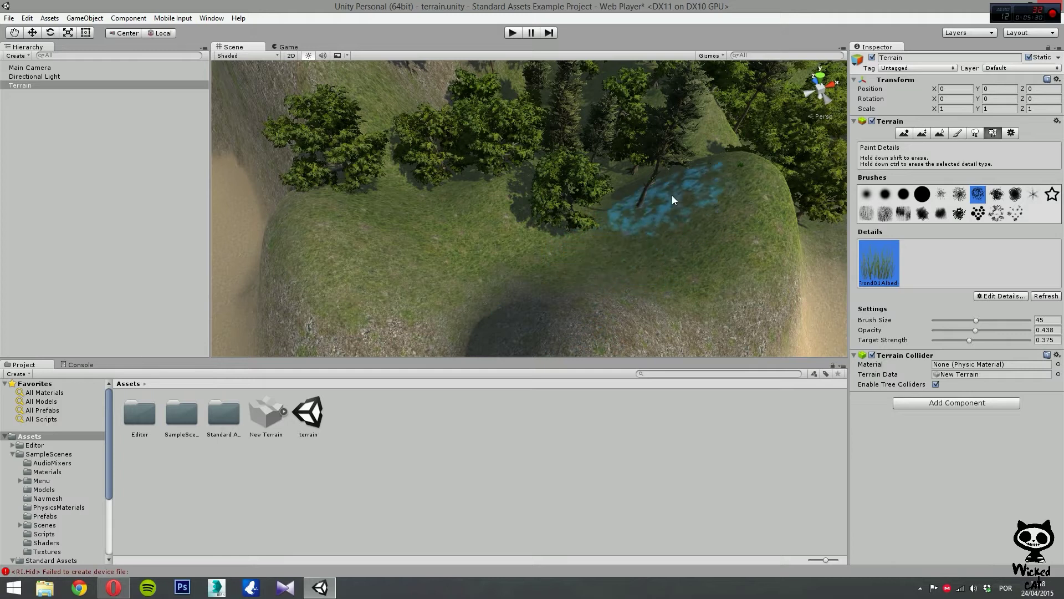
Paint sparser grass patches over the hilltop and on the ground beneath the nearby trees
{"action": "mouse_move", "coordinate": [387, 284]}
{"action": "left_mouse_down"}
{"action": "mouse_move", "coordinate": [413, 252]}
{"action": "mouse_move", "coordinate": [401, 223]}
{"action": "mouse_move", "coordinate": [454, 204]}
{"action": "mouse_move", "coordinate": [510, 239]}
{"action": "mouse_move", "coordinate": [491, 257]}
{"action": "mouse_move", "coordinate": [518, 274]}
{"action": "mouse_move", "coordinate": [500, 283]}
{"action": "mouse_move", "coordinate": [582, 260]}
{"action": "mouse_move", "coordinate": [645, 277]}
{"action": "mouse_move", "coordinate": [674, 265]}
{"action": "mouse_move", "coordinate": [685, 218]}
{"action": "mouse_move", "coordinate": [602, 199]}
{"action": "left_mouse_up"}
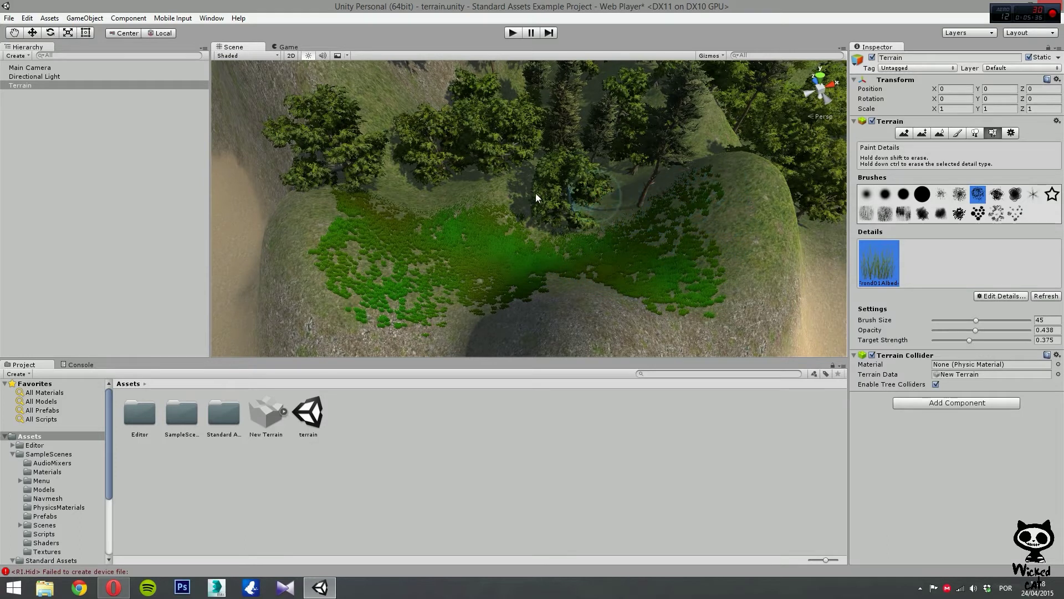
{"action": "left_click_drag", "start_coordinate": [442, 210], "coordinate": [478, 187], "text": "alt"}
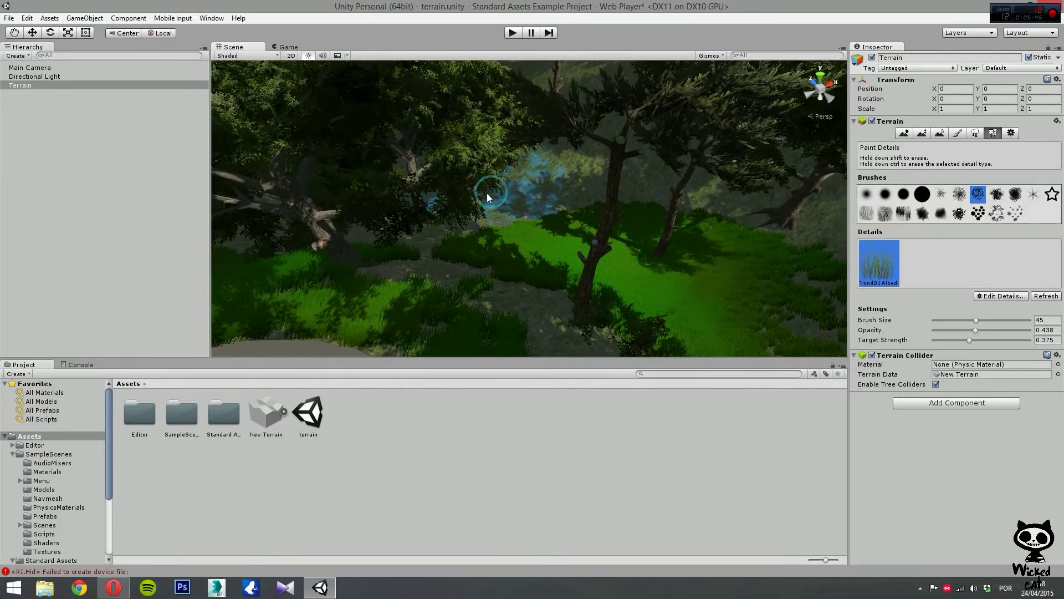
{"action": "left_click", "coordinate": [487, 193]}
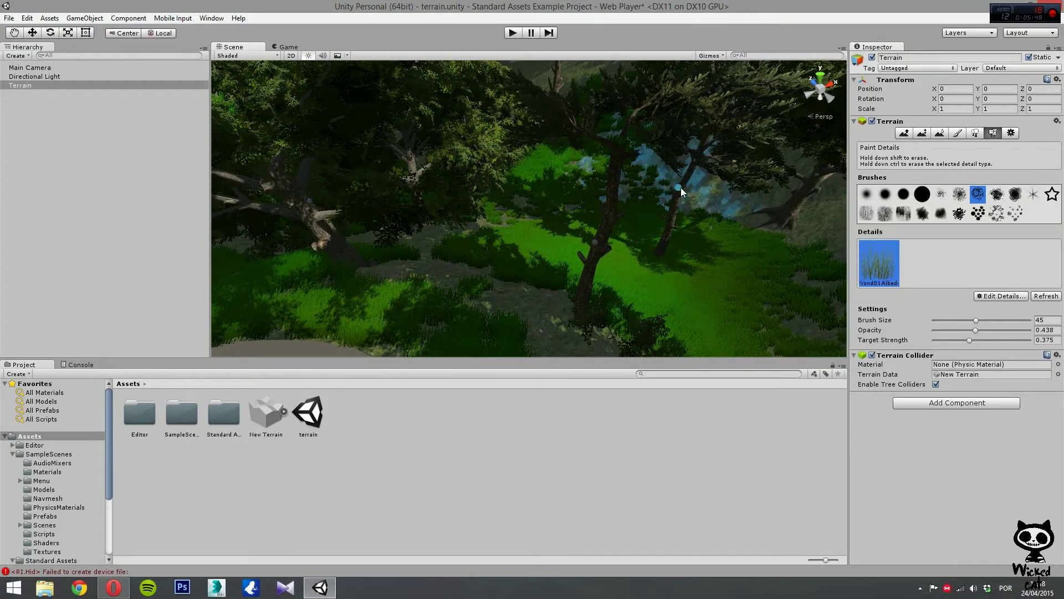
{"action": "left_click_drag", "start_coordinate": [746, 217], "coordinate": [756, 154], "text": "alt"}
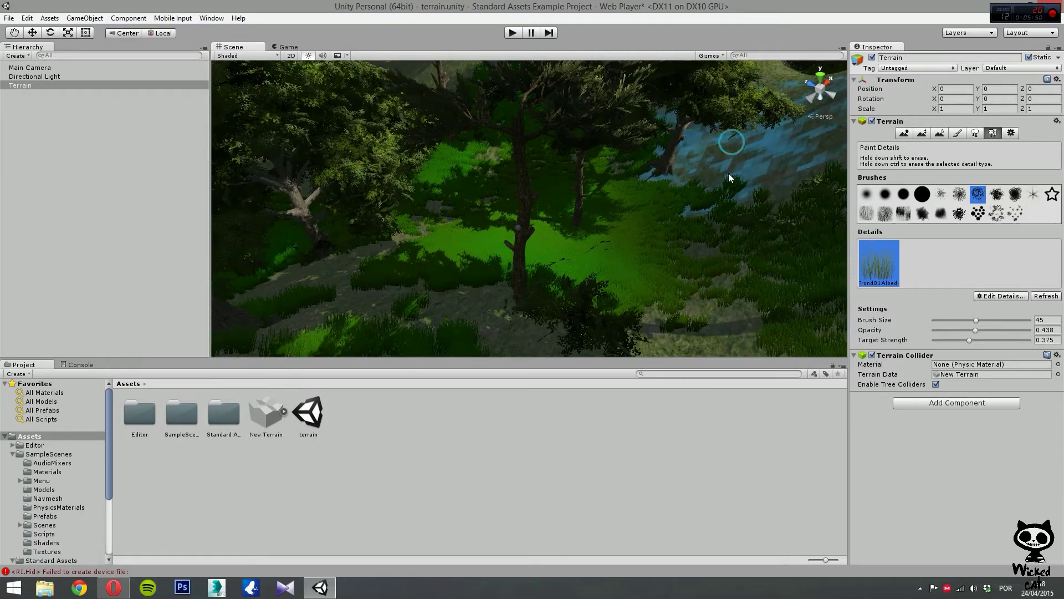
Add a second grass texture, GrassFrond02AlbedoAlpha, to the terrain details with the default size and colour settings
{"action": "left_click_drag", "start_coordinate": [623, 119], "coordinate": [510, 178], "text": "alt"}
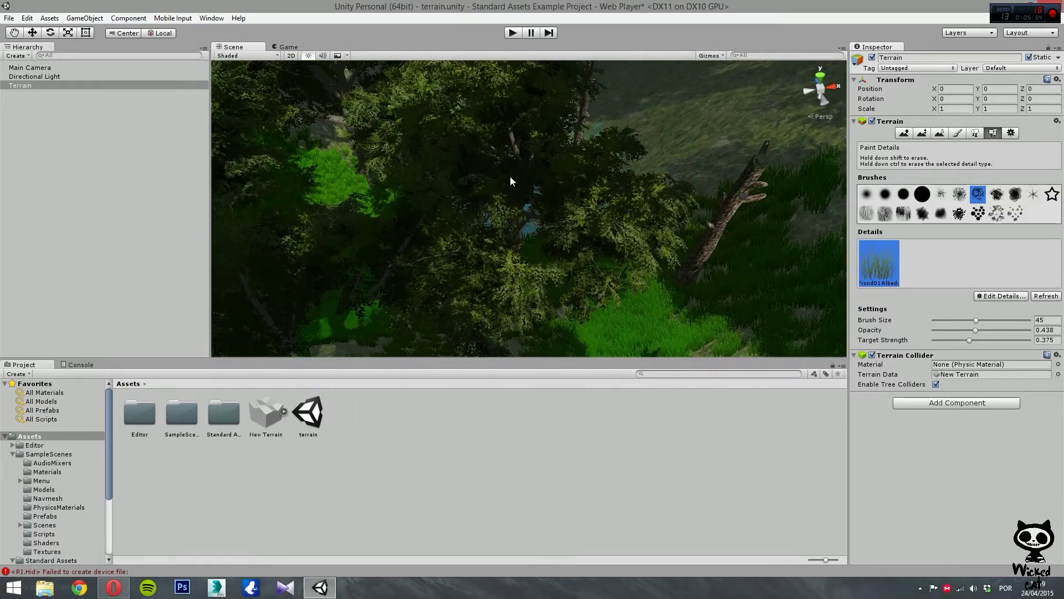
{"action": "left_click_drag", "start_coordinate": [644, 159], "coordinate": [805, 140], "text": "alt"}
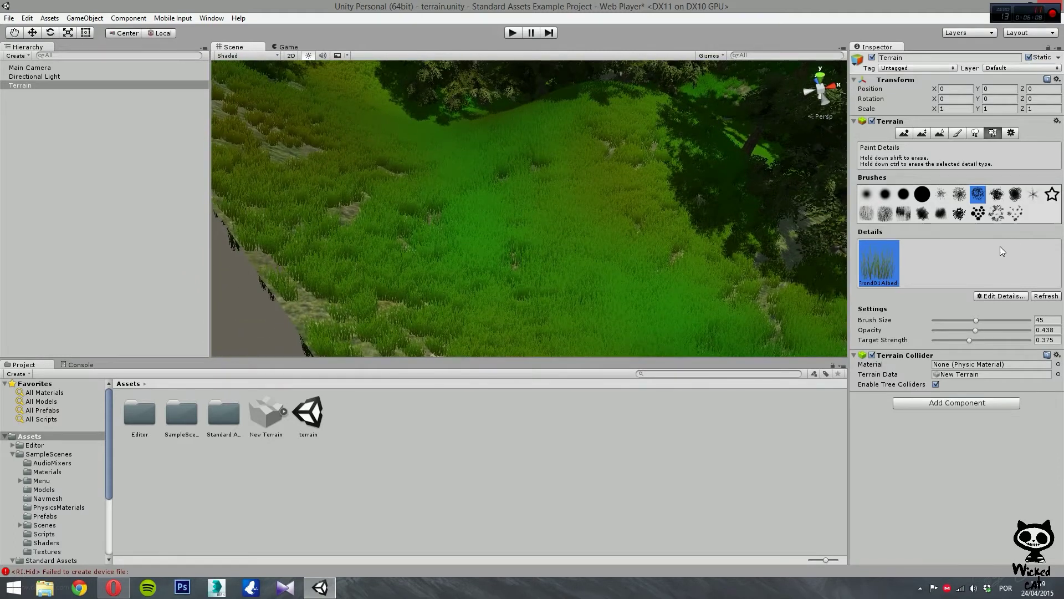
{"action": "left_click", "coordinate": [1006, 297]}
{"action": "left_click", "coordinate": [1004, 302]}
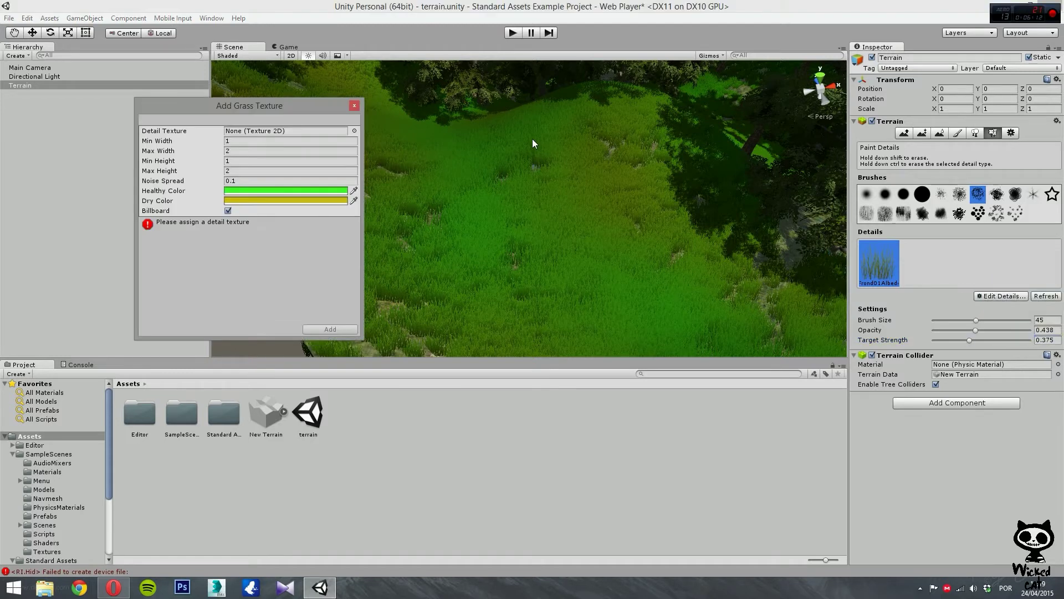
{"action": "left_click", "coordinate": [354, 131]}
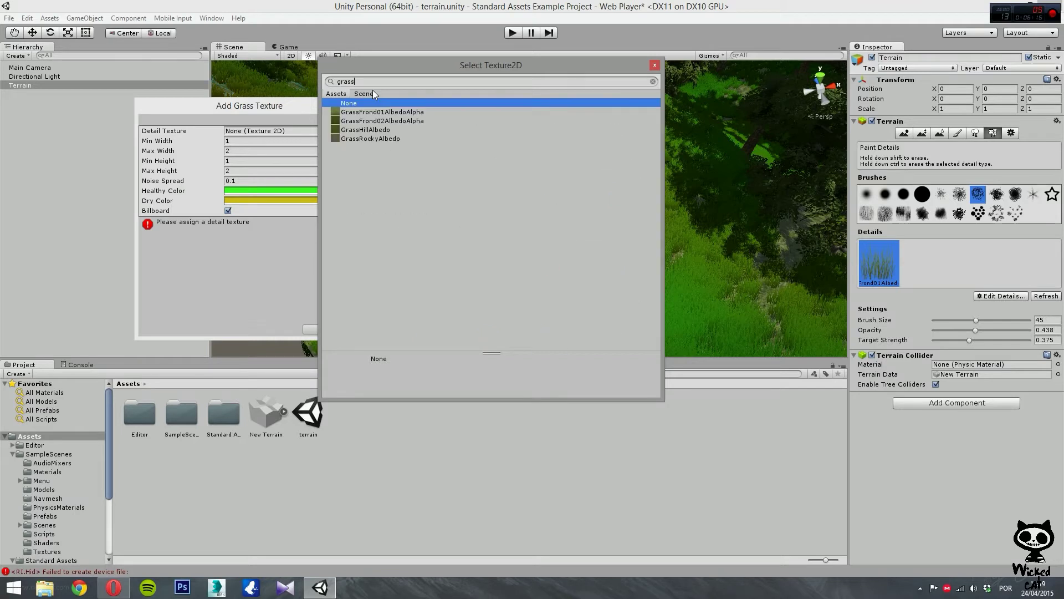
{"action": "double_click", "coordinate": [380, 120]}
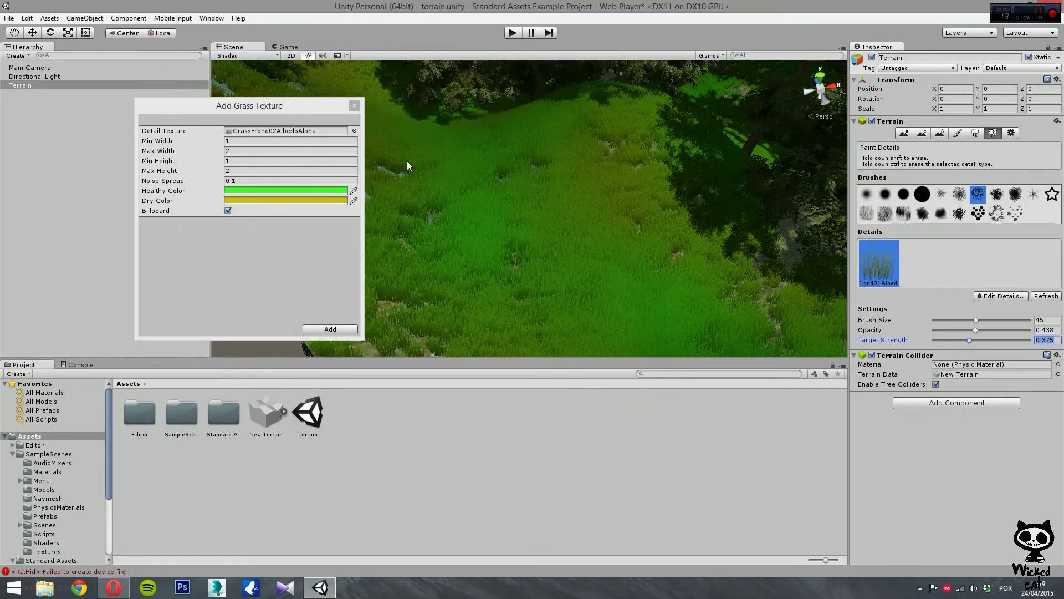
{"action": "left_click", "coordinate": [330, 329]}
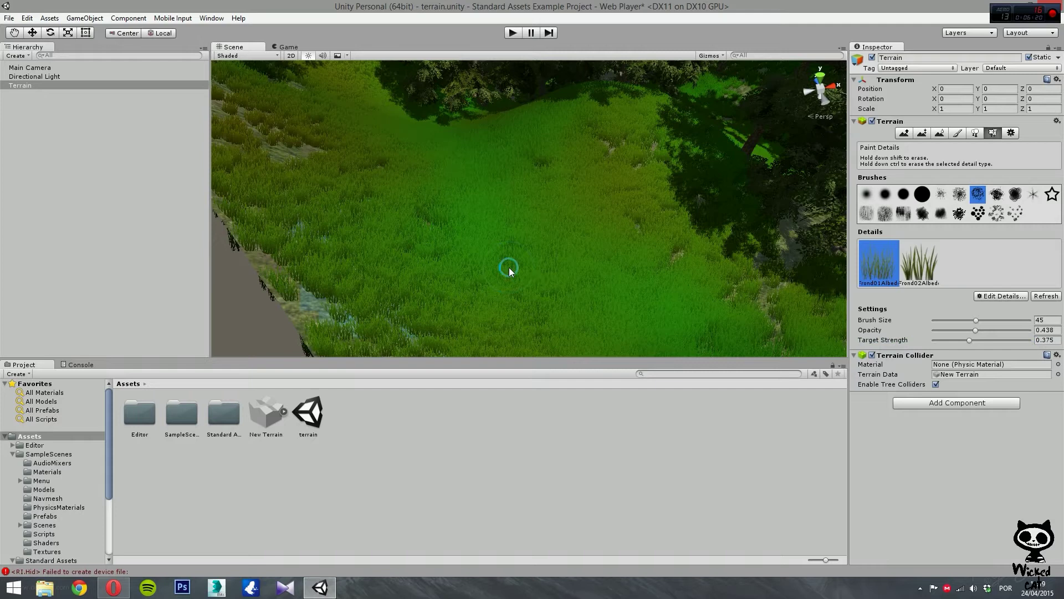
Choose the GrassFrond02AlbedoAlpha texture as the detail to paint on the grassy hill beside the trees
{"action": "key", "text": "alt"}
{"action": "left_click_drag", "start_coordinate": [434, 188], "coordinate": [410, 142], "text": "alt"}
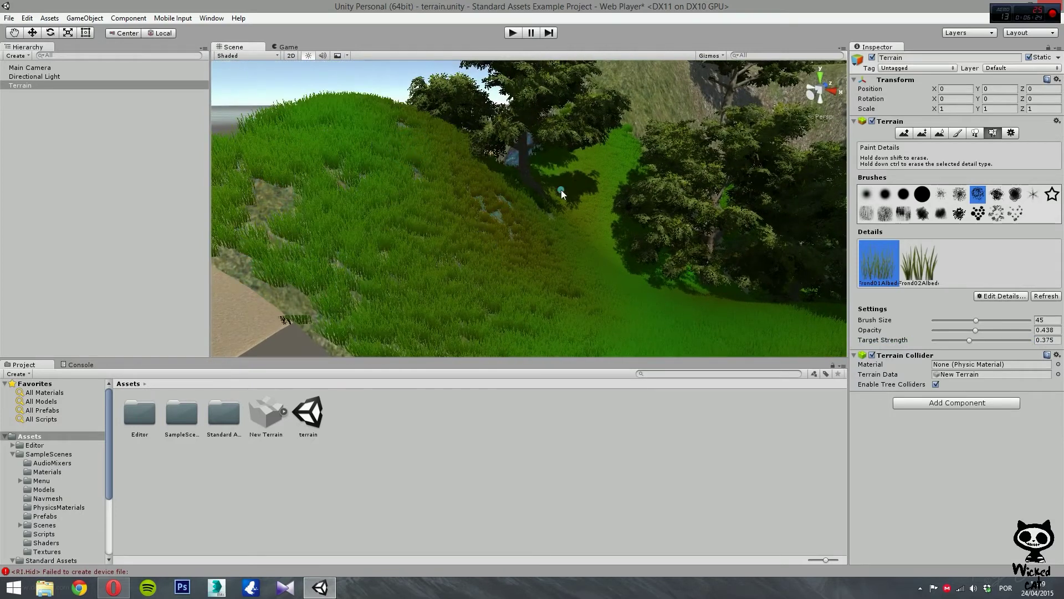
{"action": "left_click_drag", "start_coordinate": [630, 305], "coordinate": [632, 233], "text": "alt"}
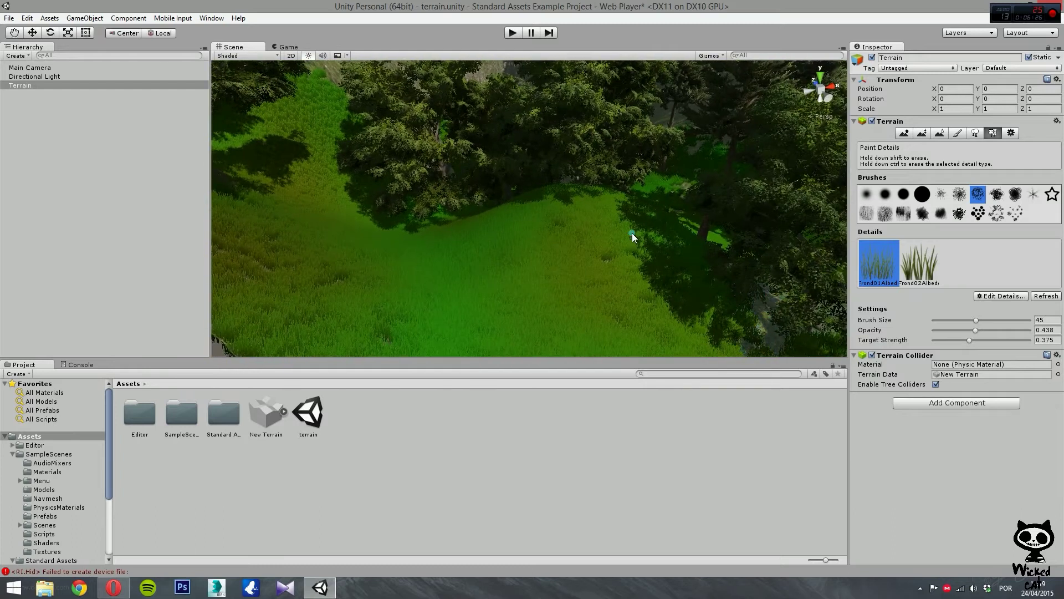
{"action": "mouse_move", "coordinate": [534, 271]}
{"action": "left_mouse_down", "text": "alt"}
{"action": "mouse_move", "coordinate": [693, 318]}
{"action": "mouse_move", "coordinate": [672, 218]}
{"action": "mouse_move", "coordinate": [722, 301]}
{"action": "mouse_move", "coordinate": [722, 280]}
{"action": "mouse_move", "coordinate": [713, 302]}
{"action": "mouse_move", "coordinate": [705, 296]}
{"action": "mouse_move", "coordinate": [820, 273]}
{"action": "mouse_move", "coordinate": [826, 230]}
{"action": "mouse_move", "coordinate": [681, 128]}
{"action": "mouse_move", "coordinate": [799, 83]}
{"action": "mouse_move", "coordinate": [812, 94]}
{"action": "mouse_move", "coordinate": [815, 102]}
{"action": "mouse_move", "coordinate": [404, 174]}
{"action": "mouse_move", "coordinate": [360, 126]}
{"action": "mouse_move", "coordinate": [316, 152]}
{"action": "mouse_move", "coordinate": [247, 131]}
{"action": "mouse_move", "coordinate": [295, 112]}
{"action": "mouse_move", "coordinate": [310, 123]}
{"action": "left_mouse_up", "text": "alt"}
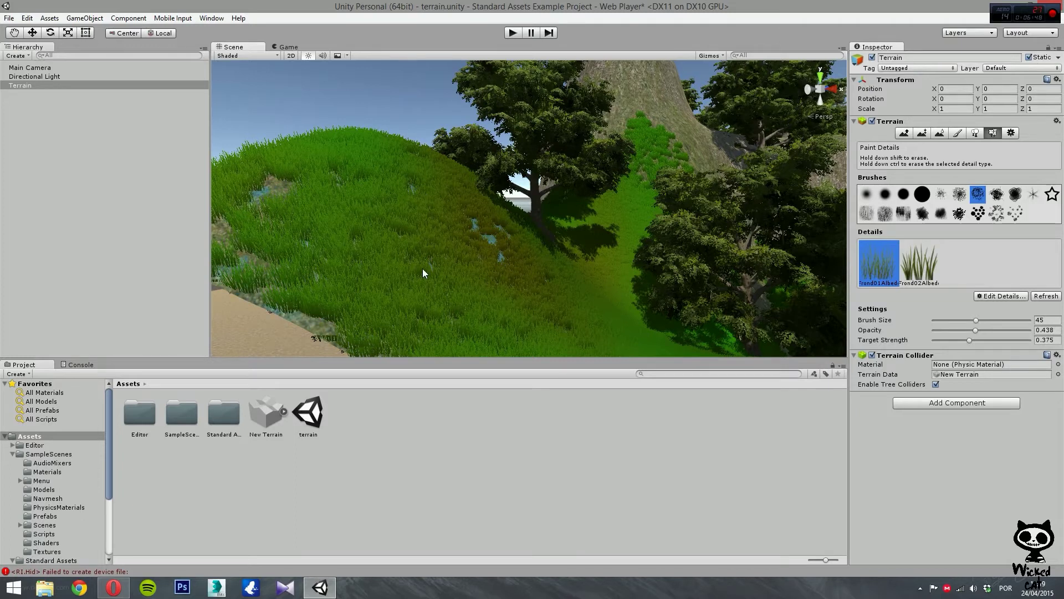
{"action": "left_click", "coordinate": [933, 268]}
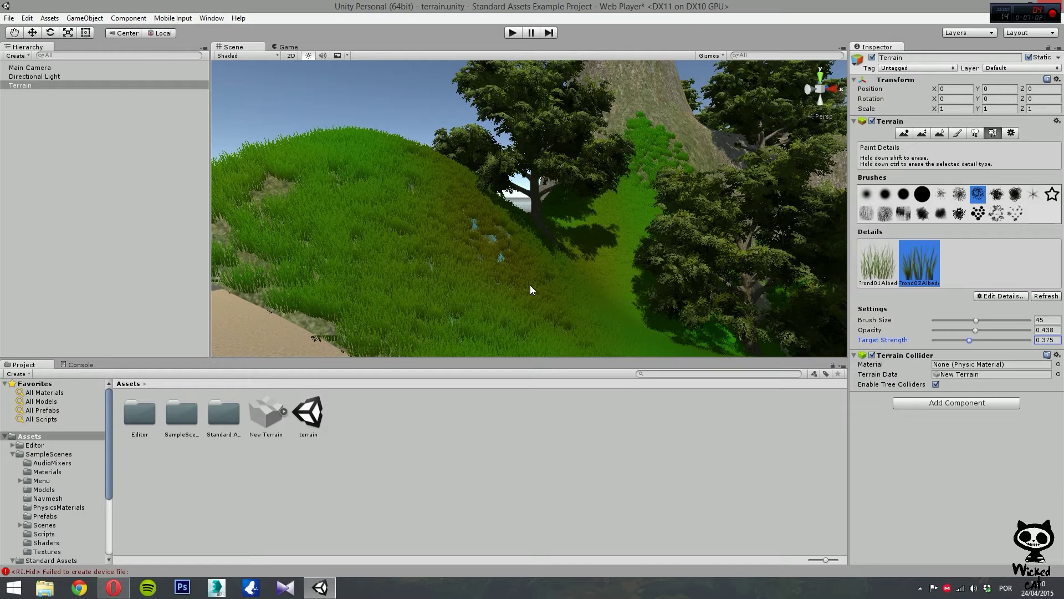
{"action": "right_click_drag", "start_coordinate": [536, 255], "coordinate": [521, 298]}
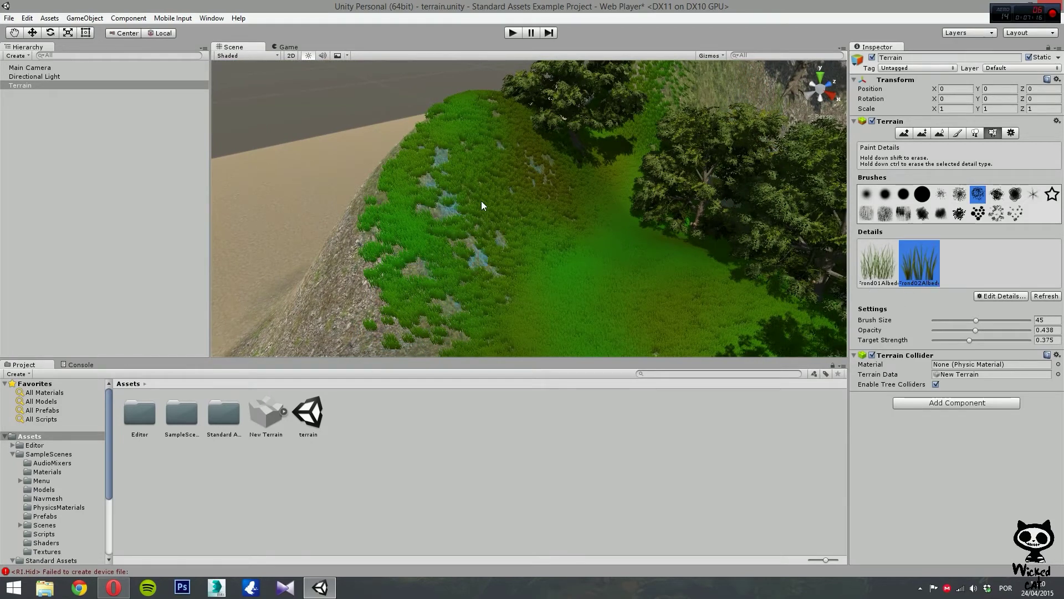
{"action": "left_click", "coordinate": [533, 166]}
{"action": "mouse_move", "coordinate": [533, 166]}
{"action": "left_mouse_down"}
{"action": "mouse_move", "coordinate": [471, 219]}
{"action": "mouse_move", "coordinate": [501, 203]}
{"action": "left_mouse_up"}
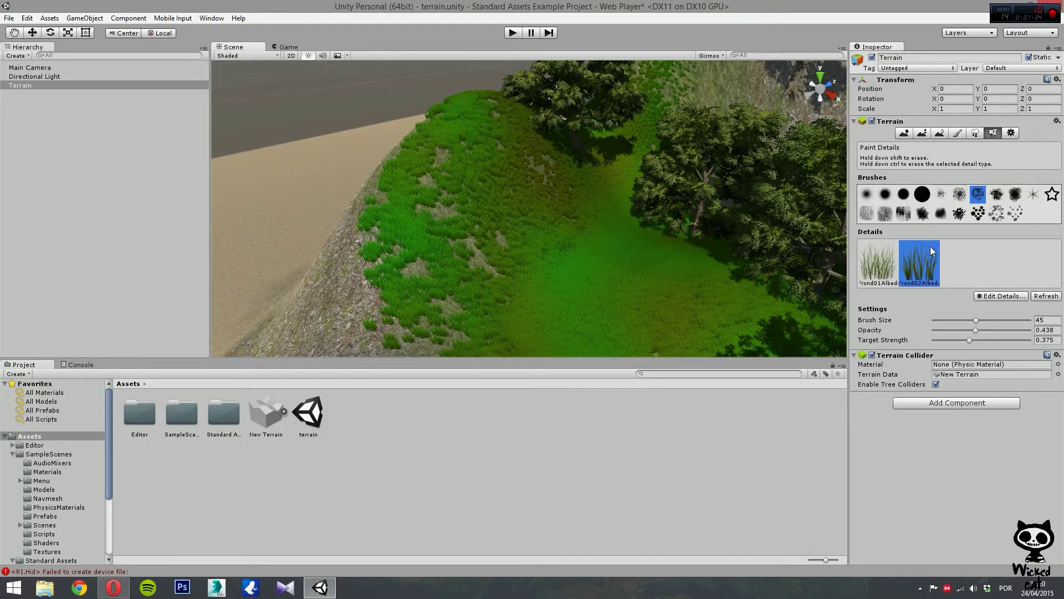
Erase the existing grass from the top and inner slope of the hill, finishing with the first grass texture selected
{"action": "left_click_drag", "start_coordinate": [575, 164], "coordinate": [488, 231]}
{"action": "left_click_drag", "start_coordinate": [606, 178], "coordinate": [549, 255]}
{"action": "mouse_move", "coordinate": [548, 196]}
{"action": "left_mouse_down"}
{"action": "mouse_move", "coordinate": [500, 256]}
{"action": "mouse_move", "coordinate": [565, 225]}
{"action": "mouse_move", "coordinate": [518, 178]}
{"action": "left_mouse_up"}
{"action": "left_click", "coordinate": [884, 262]}
{"action": "mouse_move", "coordinate": [482, 135]}
{"action": "left_mouse_down"}
{"action": "mouse_move", "coordinate": [470, 153]}
{"action": "mouse_move", "coordinate": [495, 143]}
{"action": "left_mouse_up"}
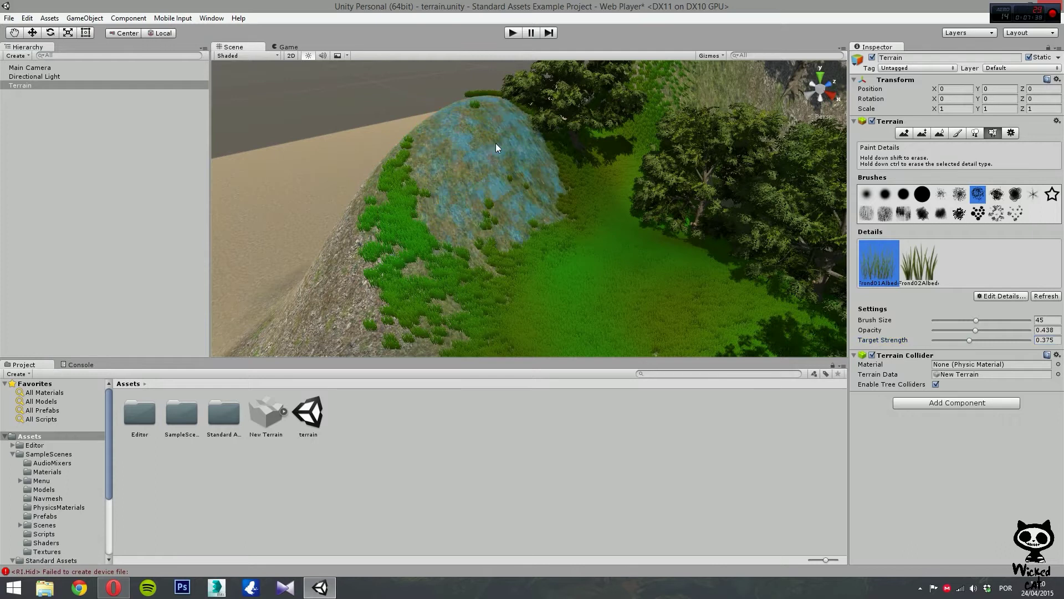
Paint a mix of both grass textures over the bare hilltop, and add the second one across the adjoining clearing
{"action": "left_click", "coordinate": [916, 262]}
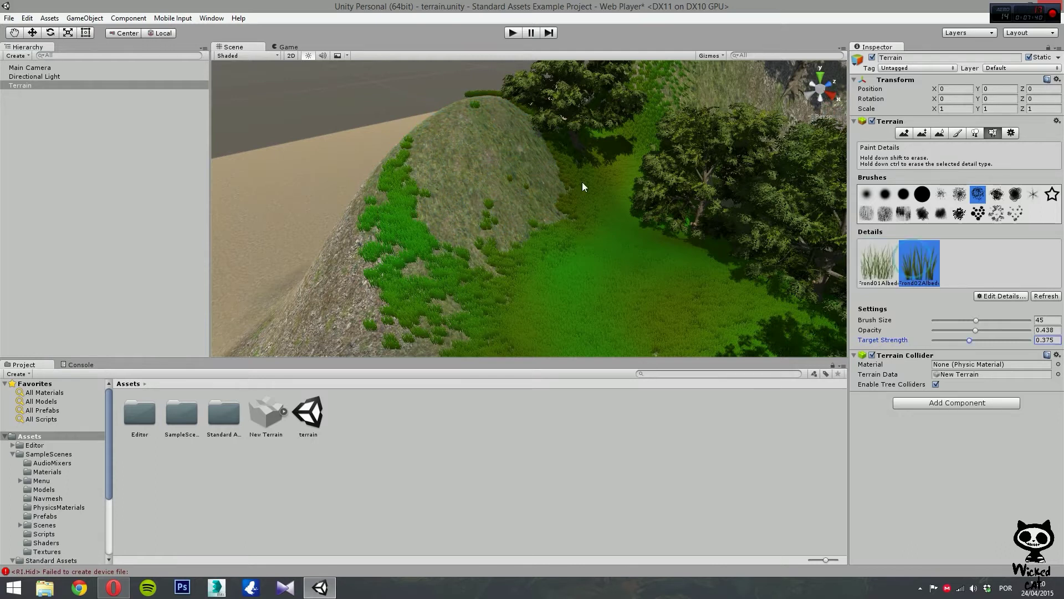
{"action": "mouse_move", "coordinate": [486, 149]}
{"action": "left_mouse_down"}
{"action": "mouse_move", "coordinate": [444, 204]}
{"action": "mouse_move", "coordinate": [509, 171]}
{"action": "left_mouse_up"}
{"action": "left_click", "coordinate": [886, 264]}
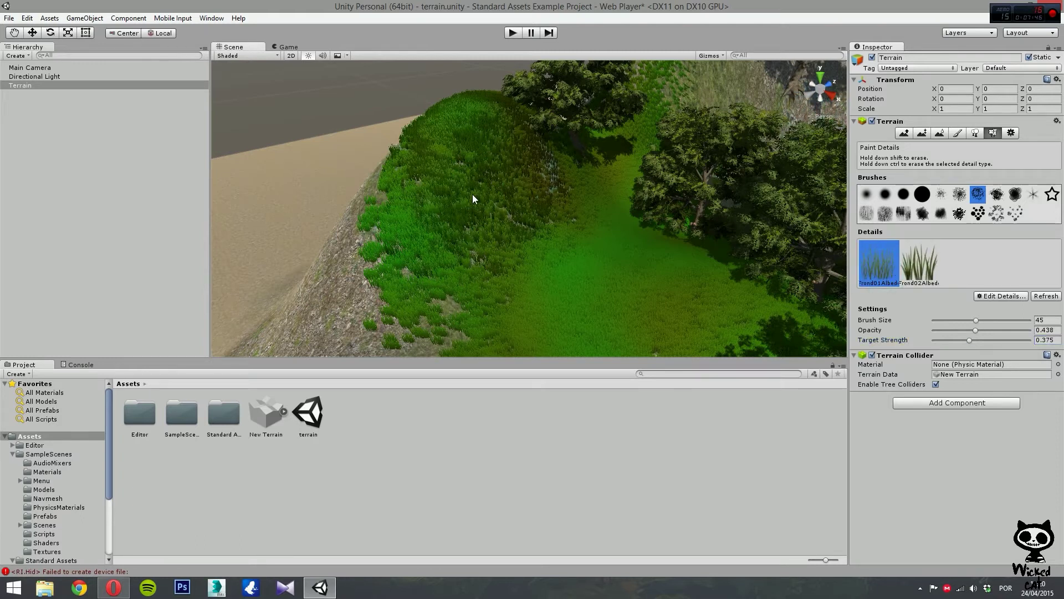
{"action": "left_click", "coordinate": [919, 263]}
{"action": "left_click_drag", "start_coordinate": [577, 258], "coordinate": [619, 324]}
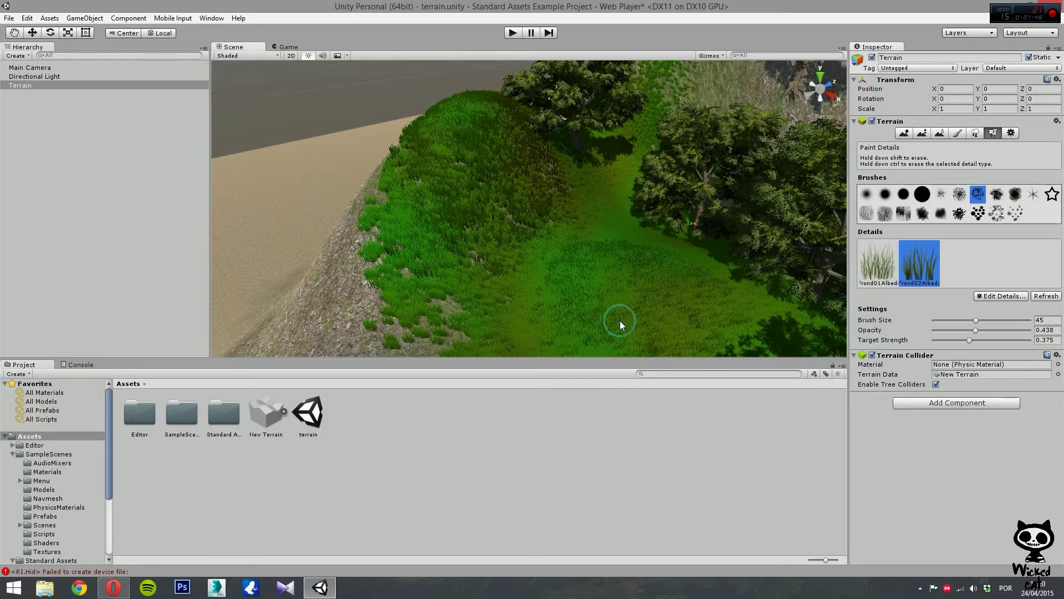
Narrow the Hierarchy area to give the Scene view more width
{"action": "left_click_drag", "start_coordinate": [637, 255], "coordinate": [476, 195], "text": "alt"}
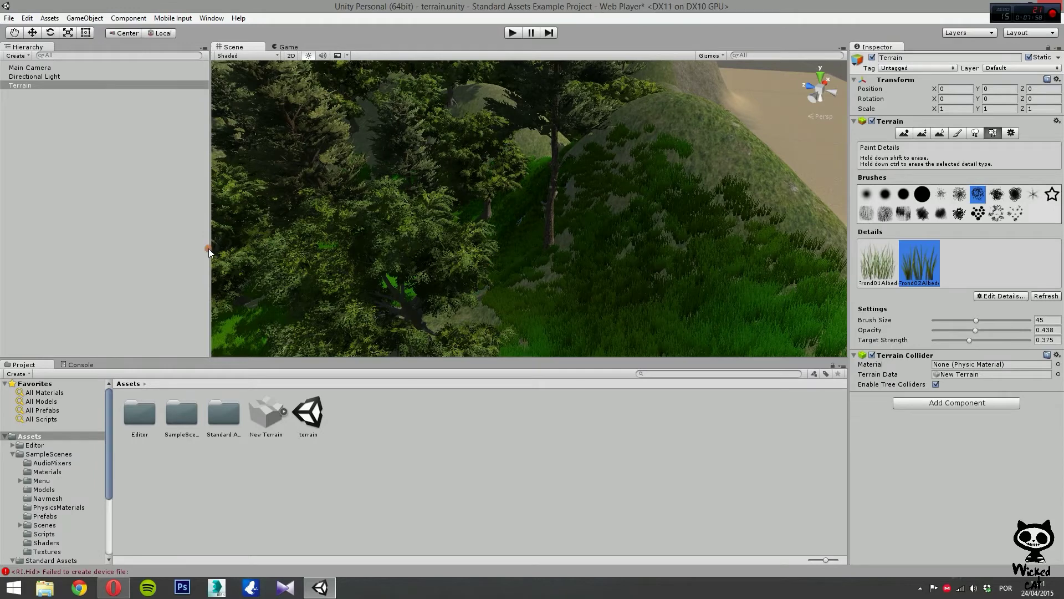
{"action": "left_click_drag", "start_coordinate": [210, 248], "coordinate": [113, 249]}
{"action": "right_click", "coordinate": [20, 284]}
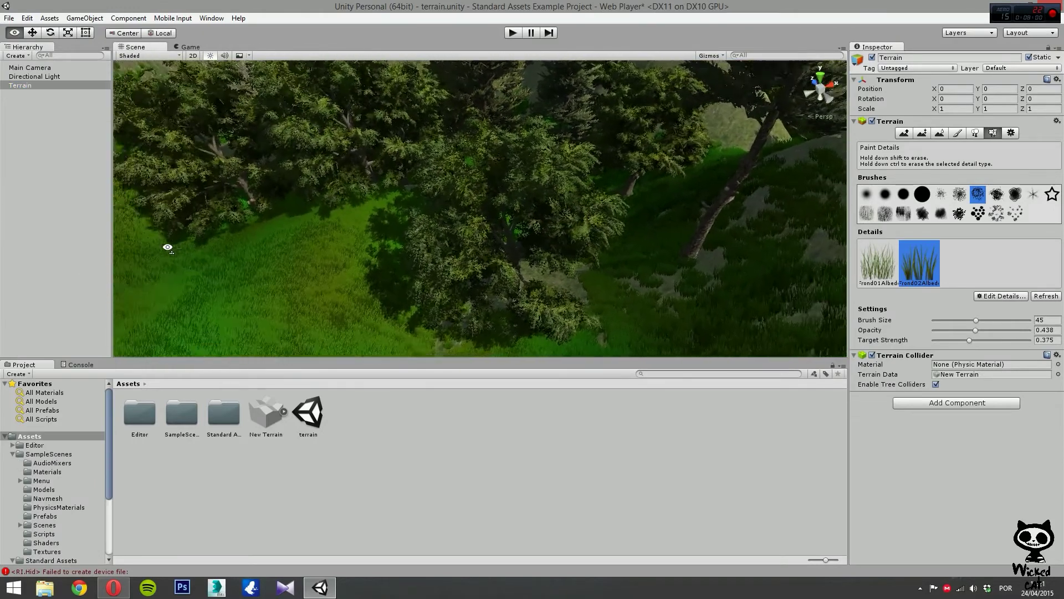
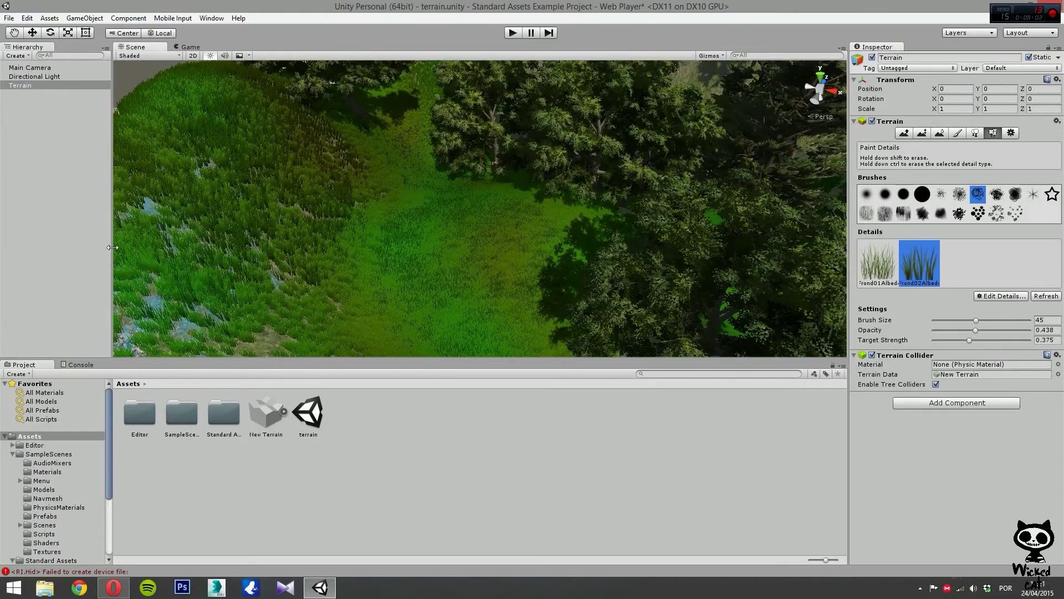
{"action": "left_click_drag", "start_coordinate": [113, 246], "coordinate": [127, 247]}
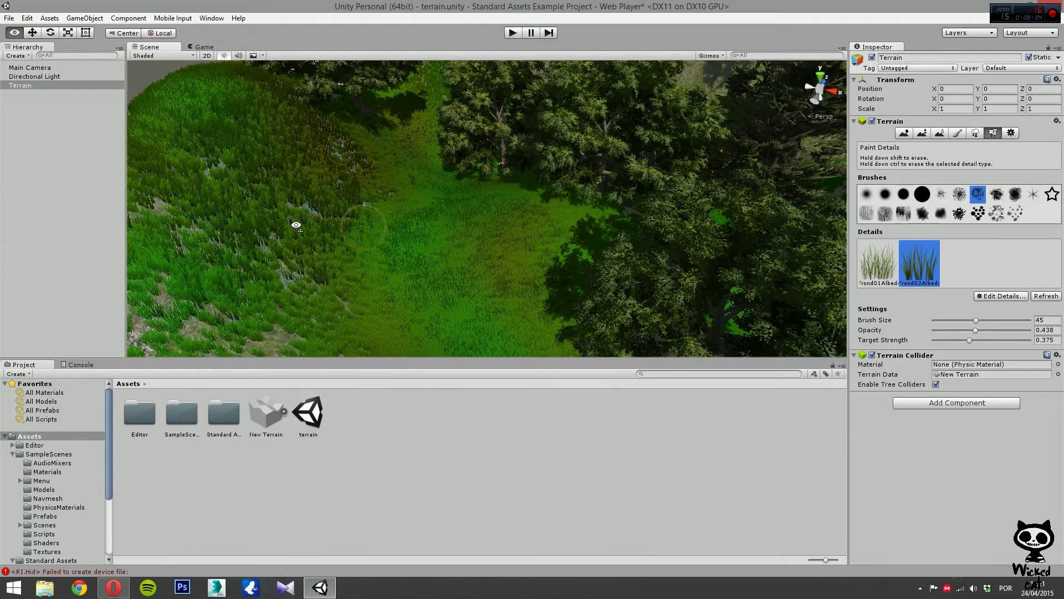
Erase the second grass type from the hilltop and paint it again across the slope
{"action": "left_click_drag", "start_coordinate": [293, 226], "coordinate": [248, 226], "text": "alt"}
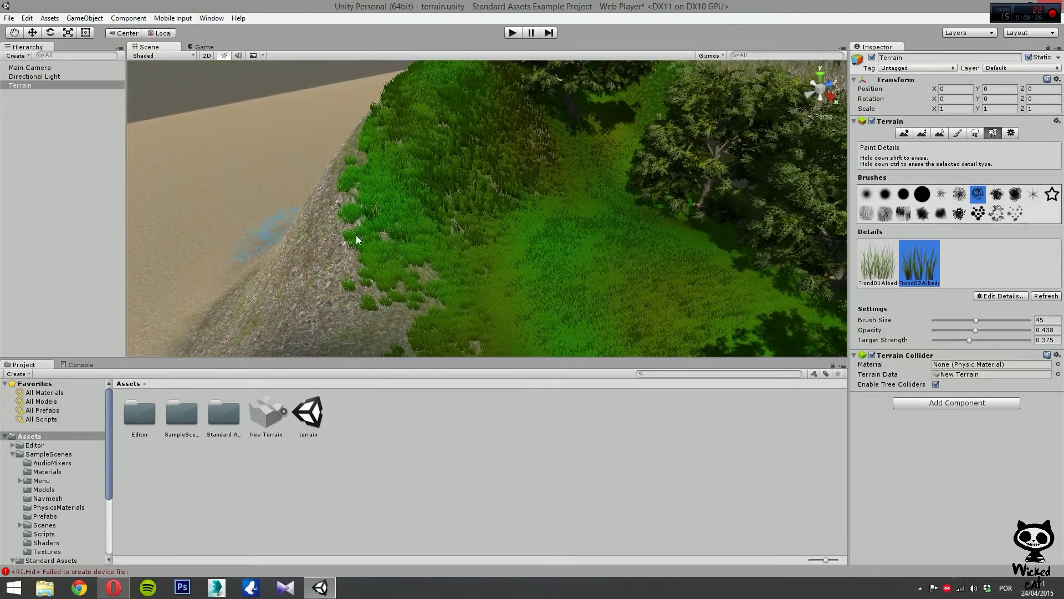
{"action": "left_click_drag", "start_coordinate": [511, 207], "coordinate": [498, 147], "text": "alt"}
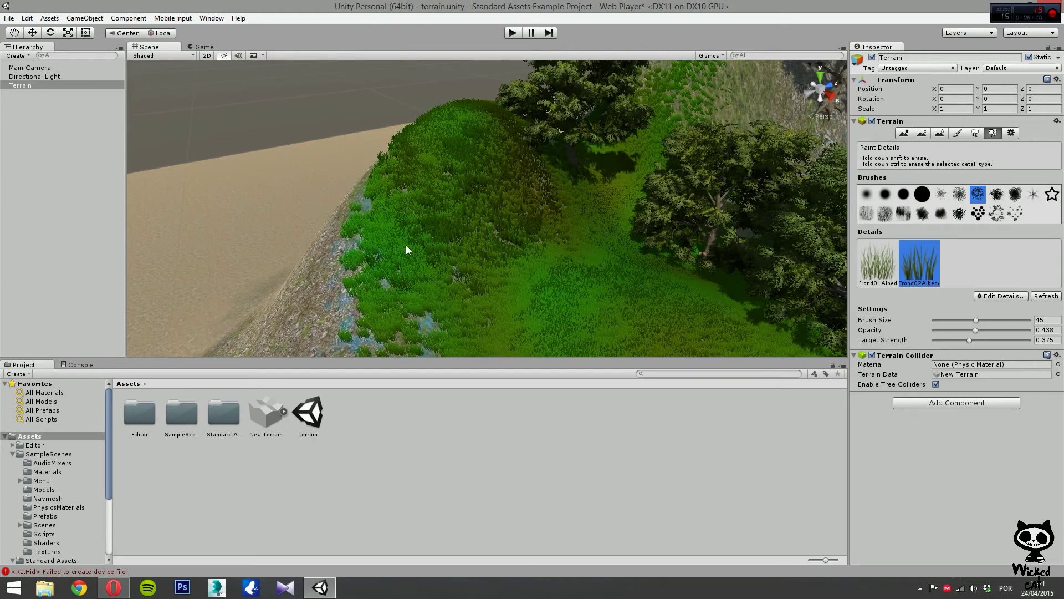
{"action": "mouse_move", "coordinate": [470, 245]}
{"action": "left_mouse_down", "text": "shift"}
{"action": "mouse_move", "coordinate": [444, 215]}
{"action": "mouse_move", "coordinate": [472, 185]}
{"action": "mouse_move", "coordinate": [496, 194]}
{"action": "mouse_move", "coordinate": [444, 169]}
{"action": "mouse_move", "coordinate": [448, 153]}
{"action": "mouse_move", "coordinate": [481, 153]}
{"action": "mouse_move", "coordinate": [528, 178]}
{"action": "mouse_move", "coordinate": [430, 247]}
{"action": "mouse_move", "coordinate": [484, 196]}
{"action": "mouse_move", "coordinate": [448, 259]}
{"action": "mouse_move", "coordinate": [454, 281]}
{"action": "left_mouse_up", "text": "shift"}
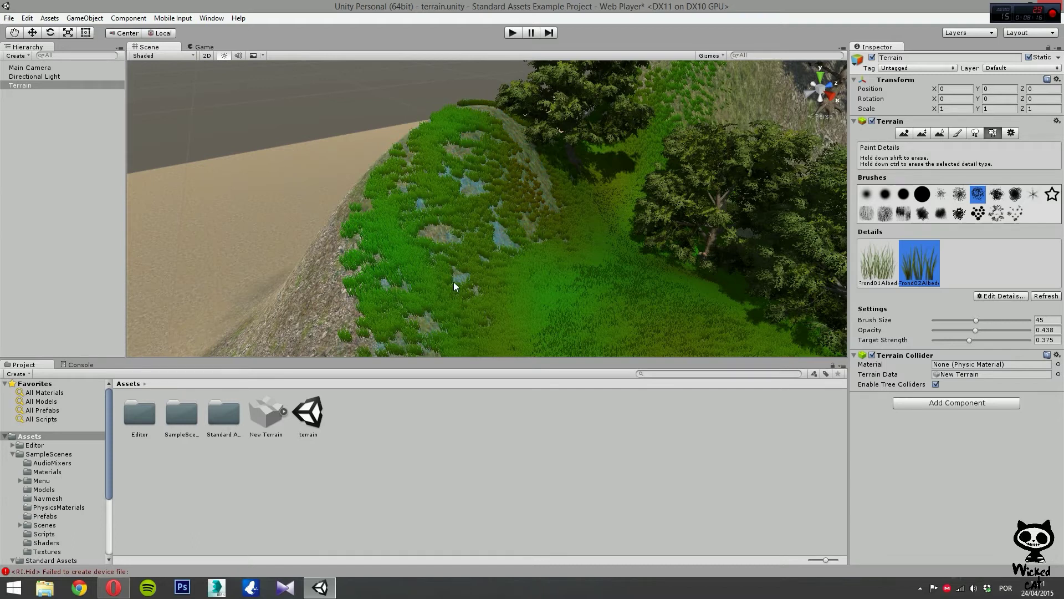
{"action": "right_click_drag", "start_coordinate": [466, 299], "coordinate": [538, 288]}
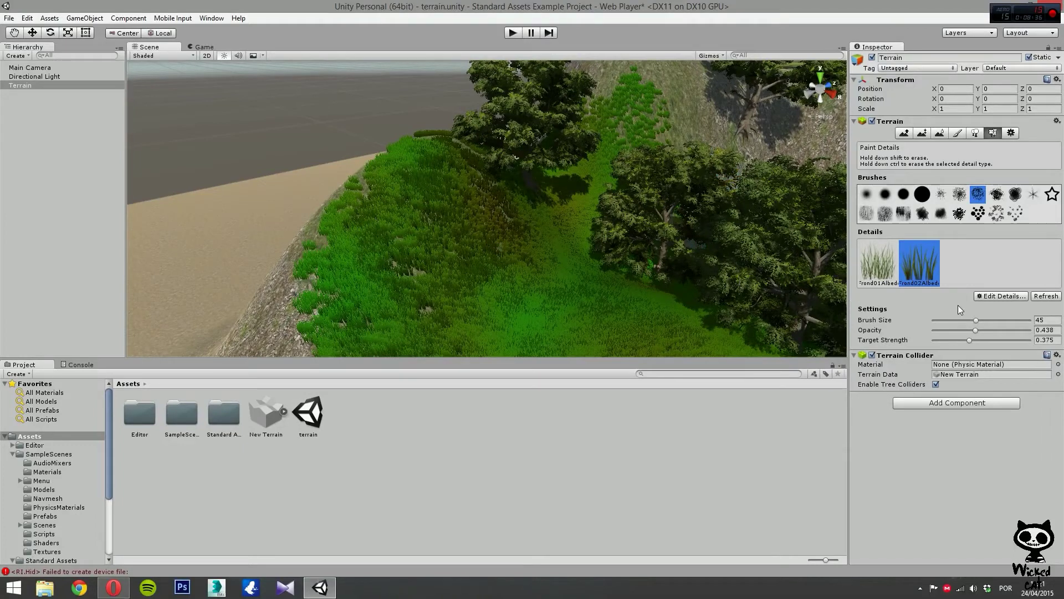
Start adding a detail mesh to the terrain and set its render mode to Vertex Lit
{"action": "left_click", "coordinate": [992, 297]}
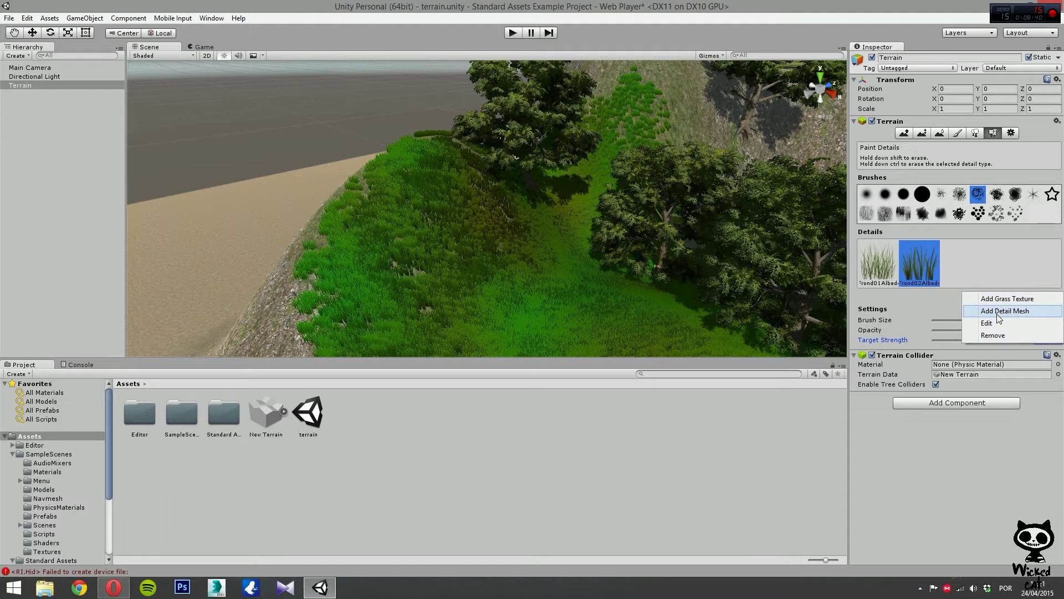
{"action": "left_click", "coordinate": [1013, 311]}
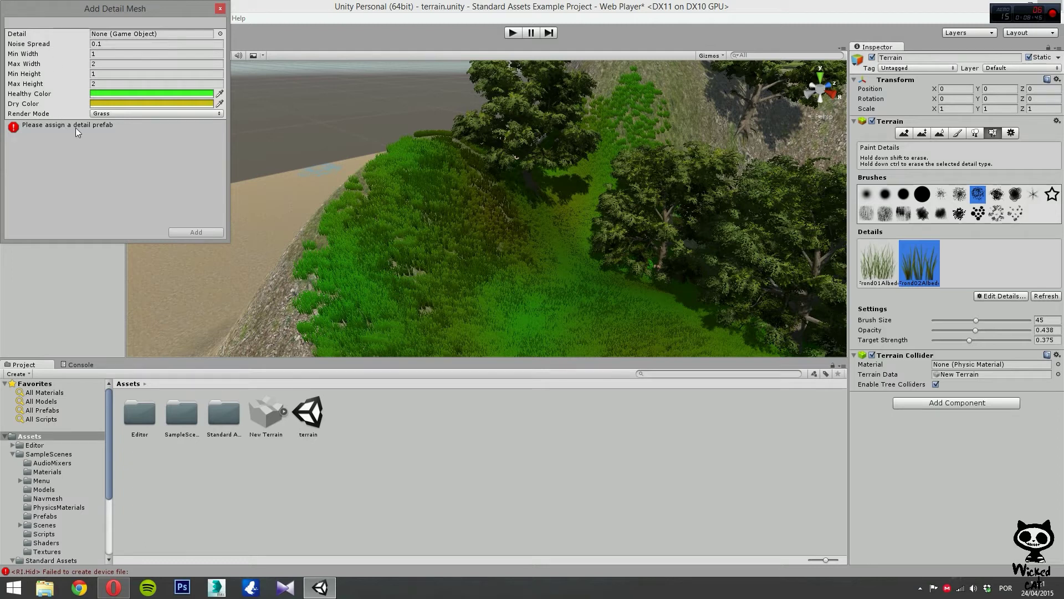
{"action": "left_click", "coordinate": [158, 114]}
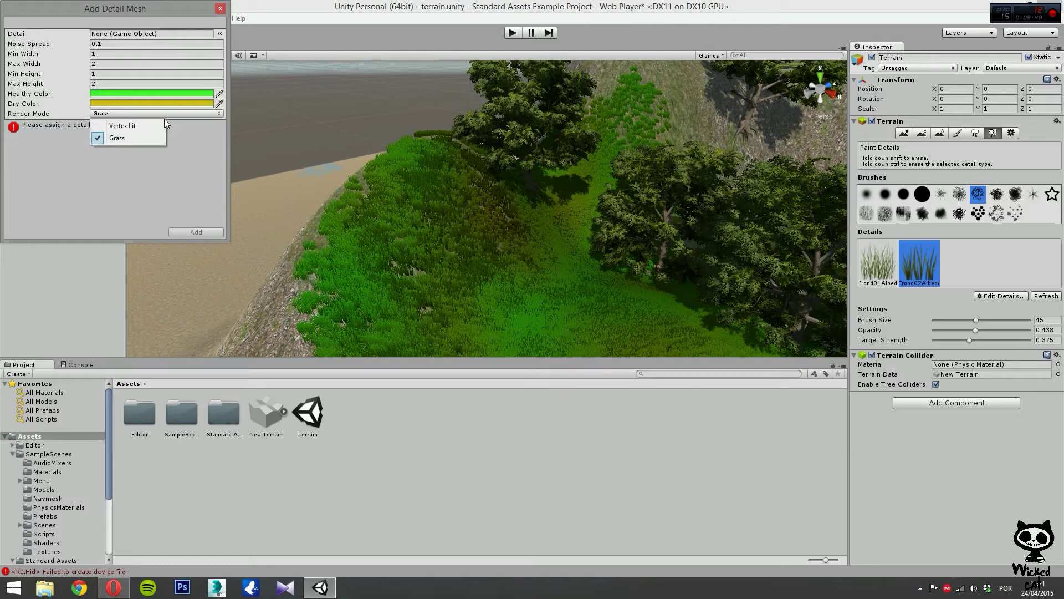
{"action": "left_click", "coordinate": [137, 129]}
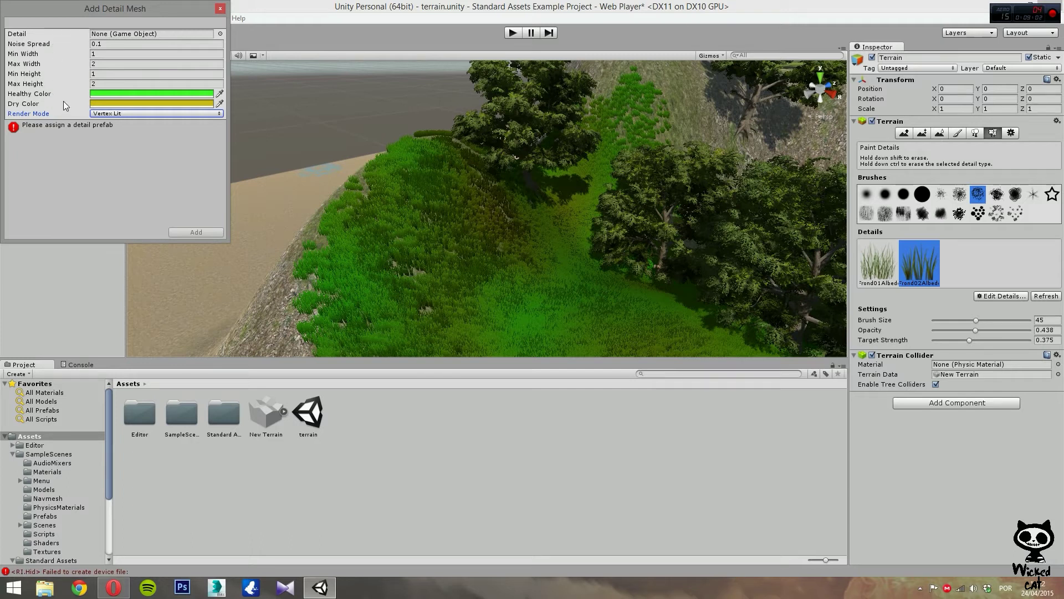
Assign the Box prefab as the detail mesh and add it to the terrain details
{"action": "left_click", "coordinate": [220, 34]}
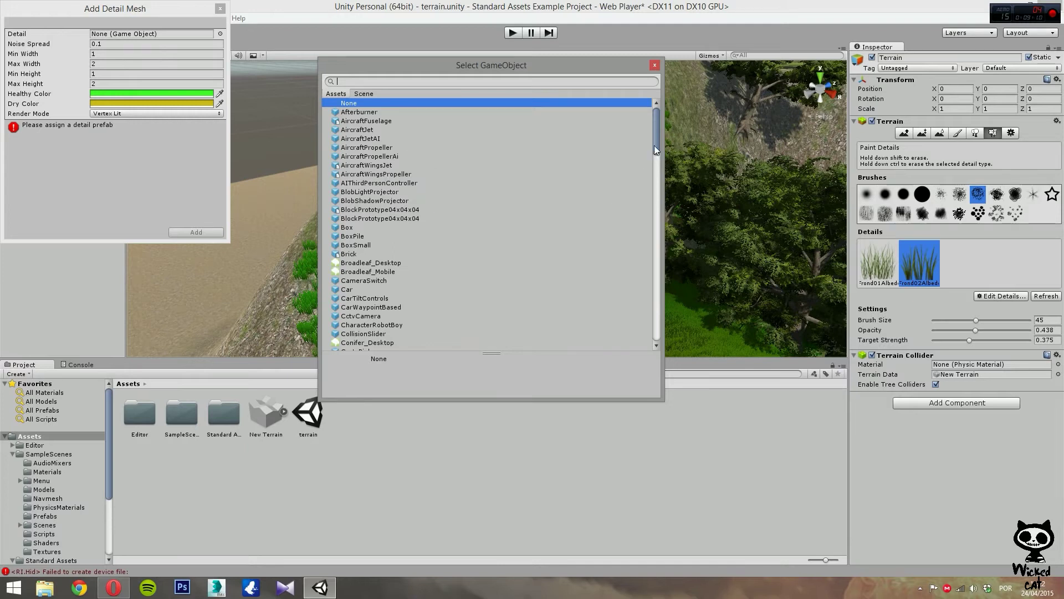
{"action": "left_click_drag", "start_coordinate": [658, 127], "coordinate": [661, 318]}
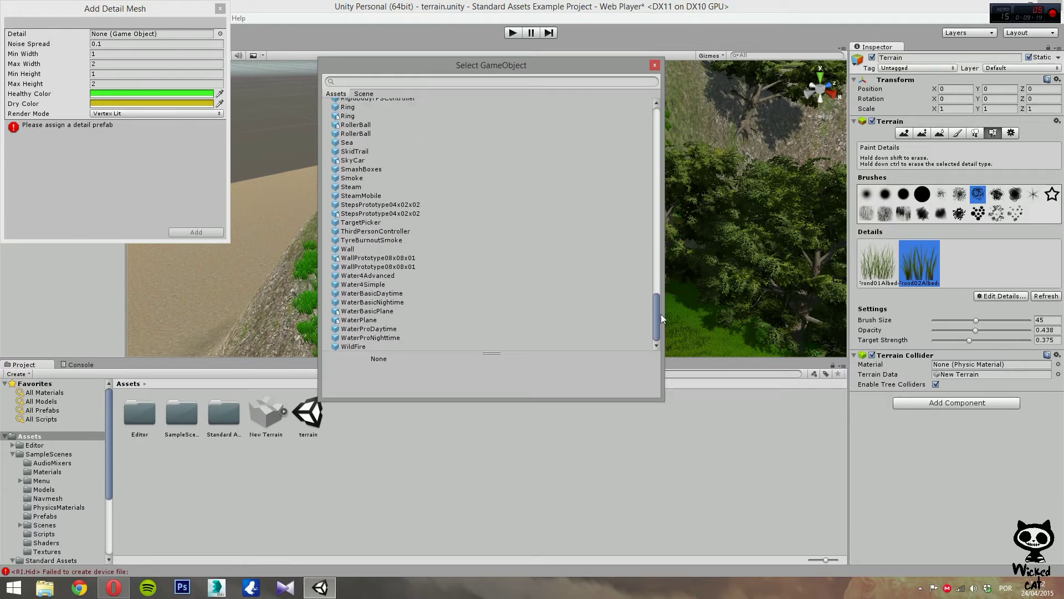
{"action": "left_click_drag", "start_coordinate": [666, 315], "coordinate": [692, 137]}
{"action": "left_click", "coordinate": [346, 168]}
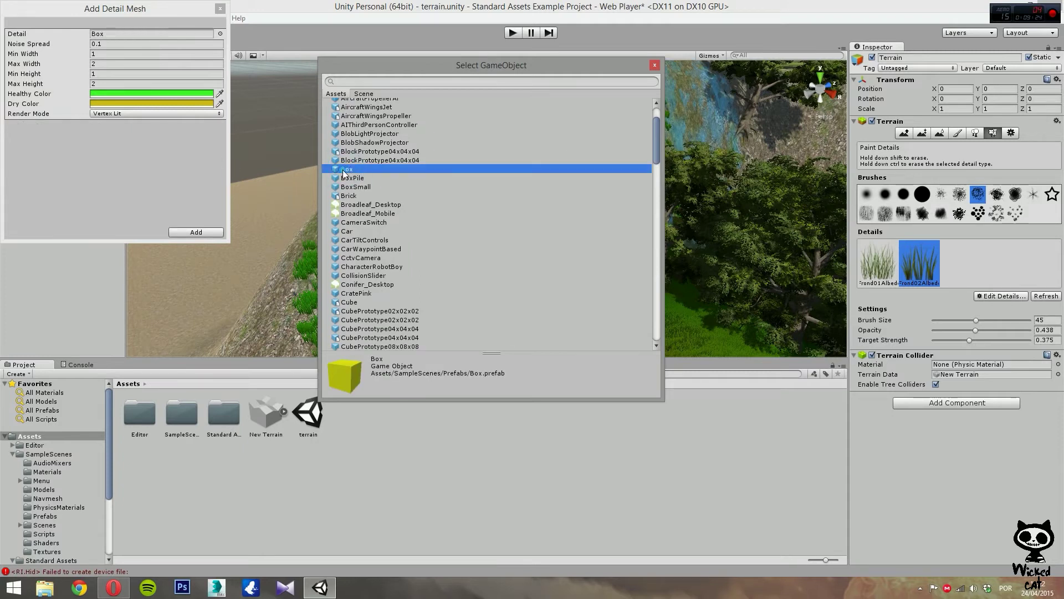
{"action": "double_click", "coordinate": [344, 172]}
{"action": "mouse_move", "coordinate": [419, 228]}
{"action": "right_mouse_down"}
{"action": "mouse_move", "coordinate": [503, 233]}
{"action": "mouse_move", "coordinate": [613, 266]}
{"action": "mouse_move", "coordinate": [656, 319]}
{"action": "mouse_move", "coordinate": [1021, 281]}
{"action": "mouse_move", "coordinate": [867, 309]}
{"action": "mouse_move", "coordinate": [773, 309]}
{"action": "mouse_move", "coordinate": [958, 318]}
{"action": "mouse_move", "coordinate": [943, 315]}
{"action": "right_mouse_up"}
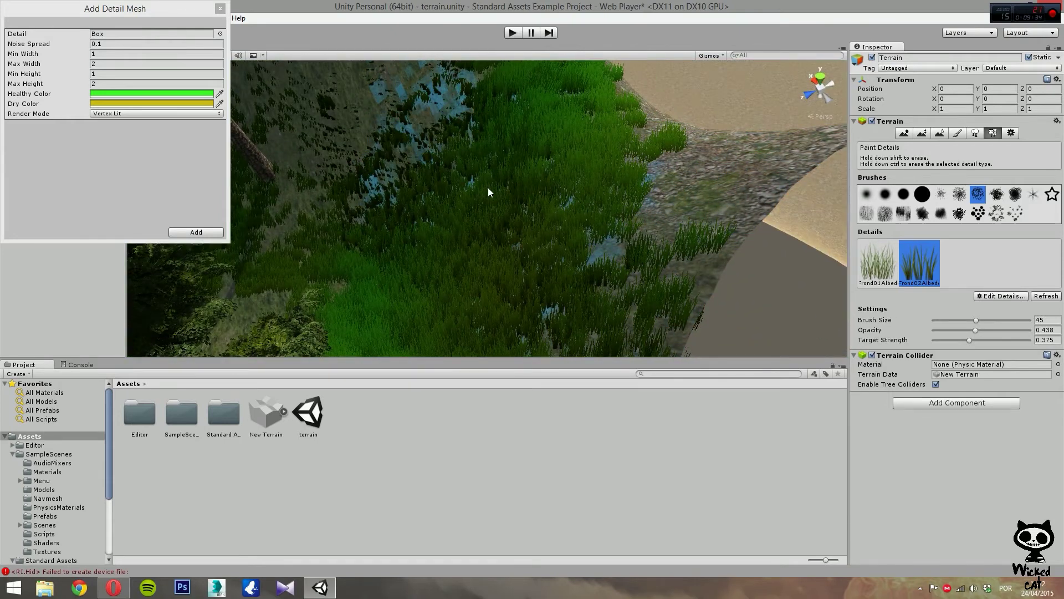
{"action": "left_click", "coordinate": [195, 232]}
Try painting the Box detail mesh over the grassy hillside, and undo the painting
{"action": "left_click", "coordinate": [970, 275]}
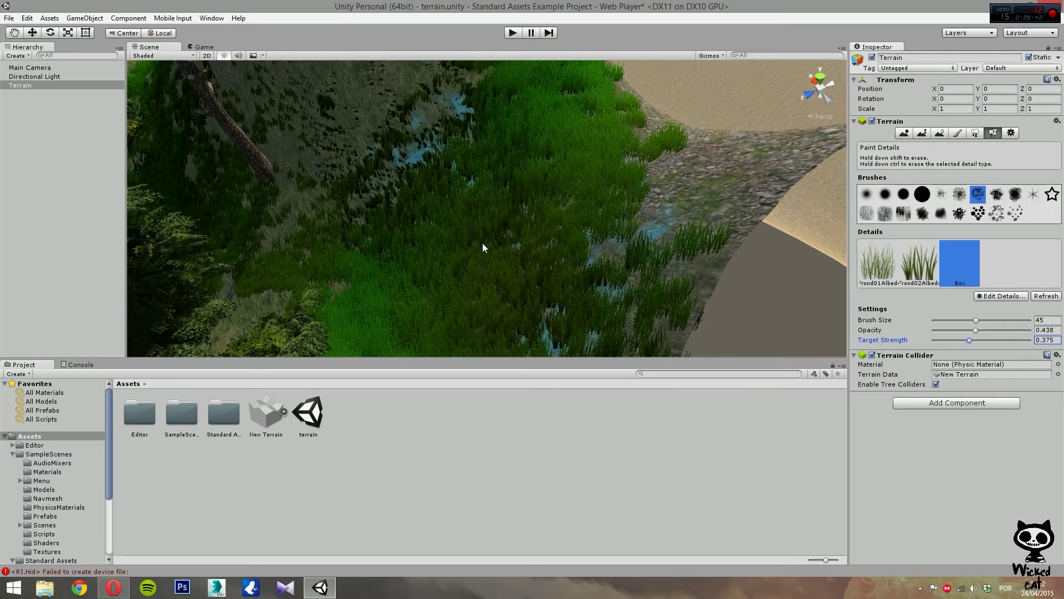
{"action": "left_click", "coordinate": [420, 216]}
{"action": "mouse_move", "coordinate": [420, 215]}
{"action": "left_mouse_down", "text": "alt"}
{"action": "mouse_move", "coordinate": [451, 185]}
{"action": "mouse_move", "coordinate": [451, 225]}
{"action": "mouse_move", "coordinate": [469, 255]}
{"action": "left_mouse_up", "text": "alt"}
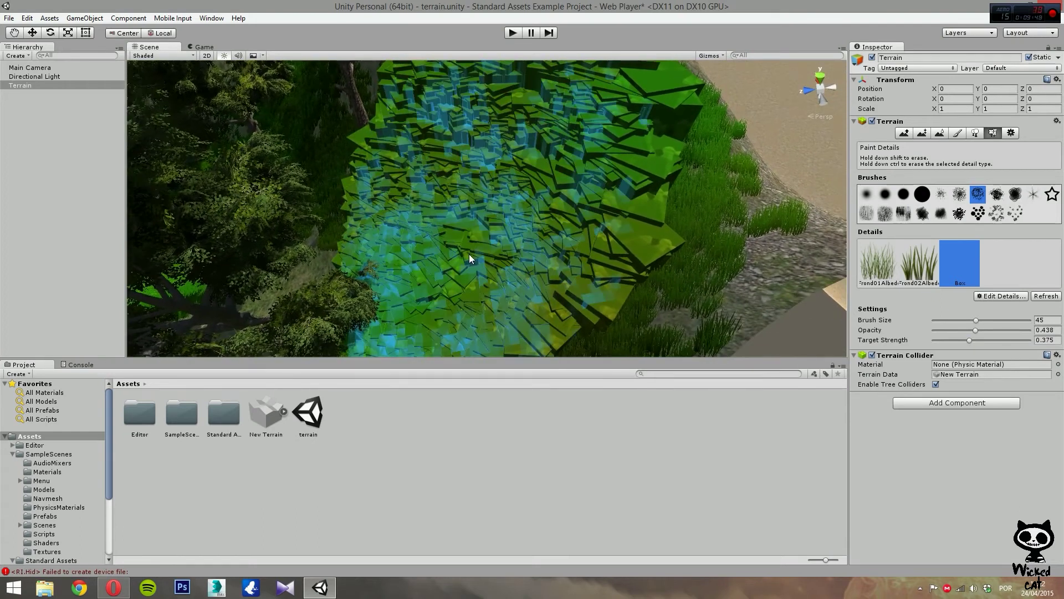
{"action": "key", "text": "ctrl+z"}
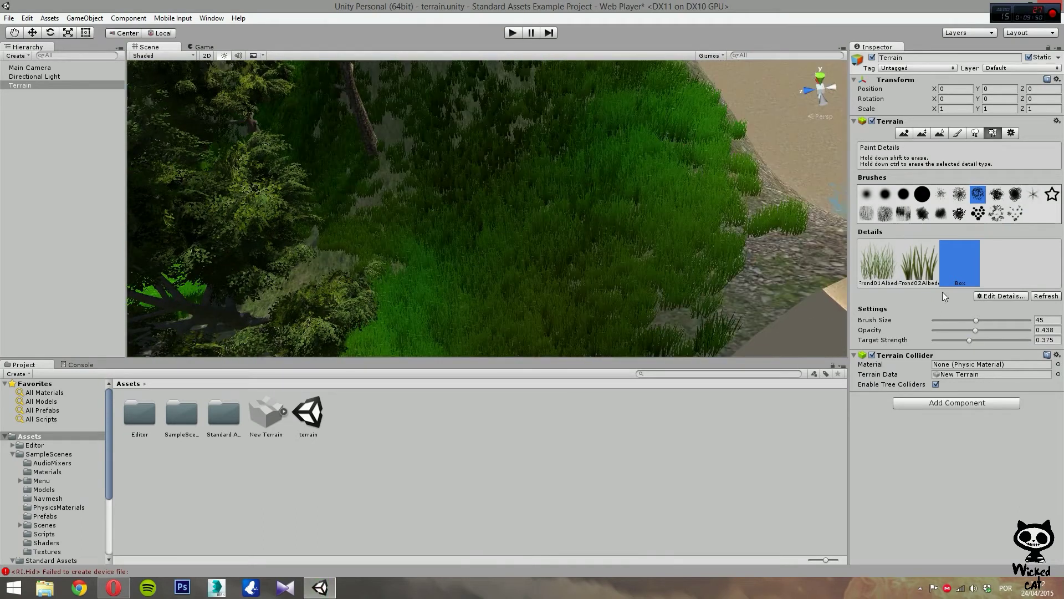
Set the brush opacity to 0.044 and target strength to 0.0625, and paint sparse Box meshes on the grassy hillside with the small soft round brush
{"action": "left_click_drag", "start_coordinate": [969, 339], "coordinate": [938, 332]}
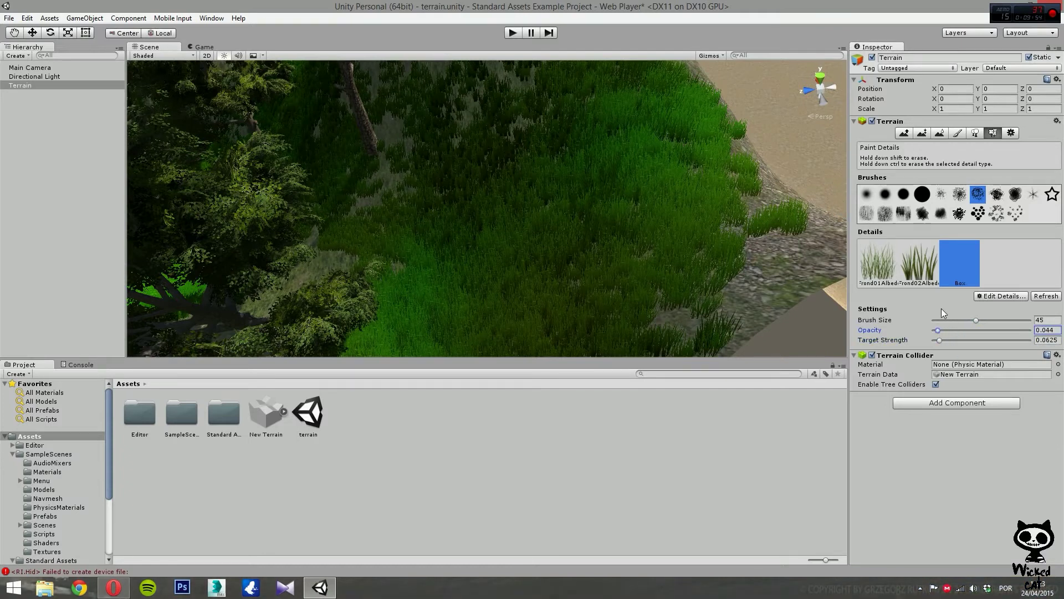
{"action": "left_click", "coordinate": [867, 193]}
{"action": "left_click", "coordinate": [621, 195]}
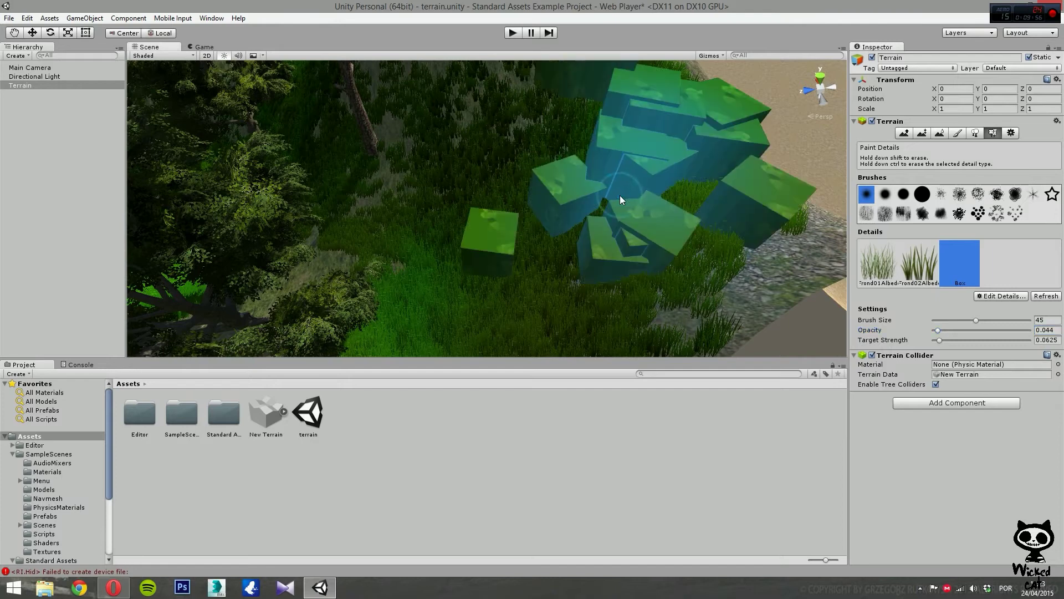
{"action": "mouse_move", "coordinate": [640, 280]}
{"action": "left_mouse_down", "text": "alt"}
{"action": "mouse_move", "coordinate": [712, 206]}
{"action": "mouse_move", "coordinate": [649, 293]}
{"action": "mouse_move", "coordinate": [585, 240]}
{"action": "mouse_move", "coordinate": [603, 222]}
{"action": "mouse_move", "coordinate": [667, 218]}
{"action": "left_mouse_up", "text": "alt"}
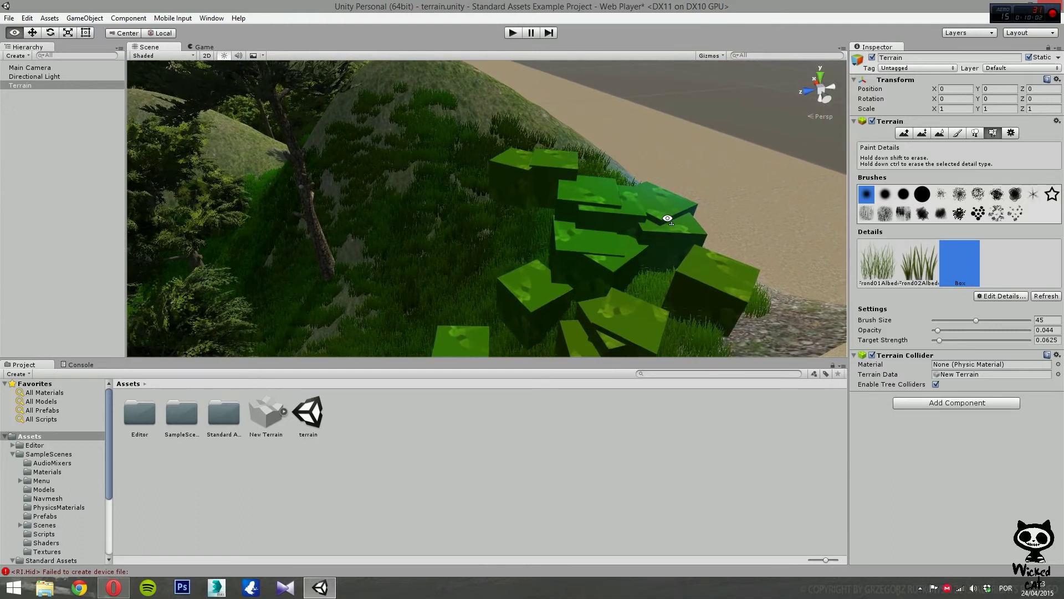
{"action": "mouse_move", "coordinate": [668, 220]}
{"action": "left_mouse_down", "text": "alt"}
{"action": "mouse_move", "coordinate": [157, 254]}
{"action": "mouse_move", "coordinate": [309, 226]}
{"action": "mouse_move", "coordinate": [338, 200]}
{"action": "mouse_move", "coordinate": [249, 193]}
{"action": "mouse_move", "coordinate": [222, 183]}
{"action": "mouse_move", "coordinate": [230, 172]}
{"action": "mouse_move", "coordinate": [434, 216]}
{"action": "mouse_move", "coordinate": [630, 240]}
{"action": "mouse_move", "coordinate": [469, 269]}
{"action": "mouse_move", "coordinate": [773, 255]}
{"action": "mouse_move", "coordinate": [760, 228]}
{"action": "left_mouse_up", "text": "alt"}
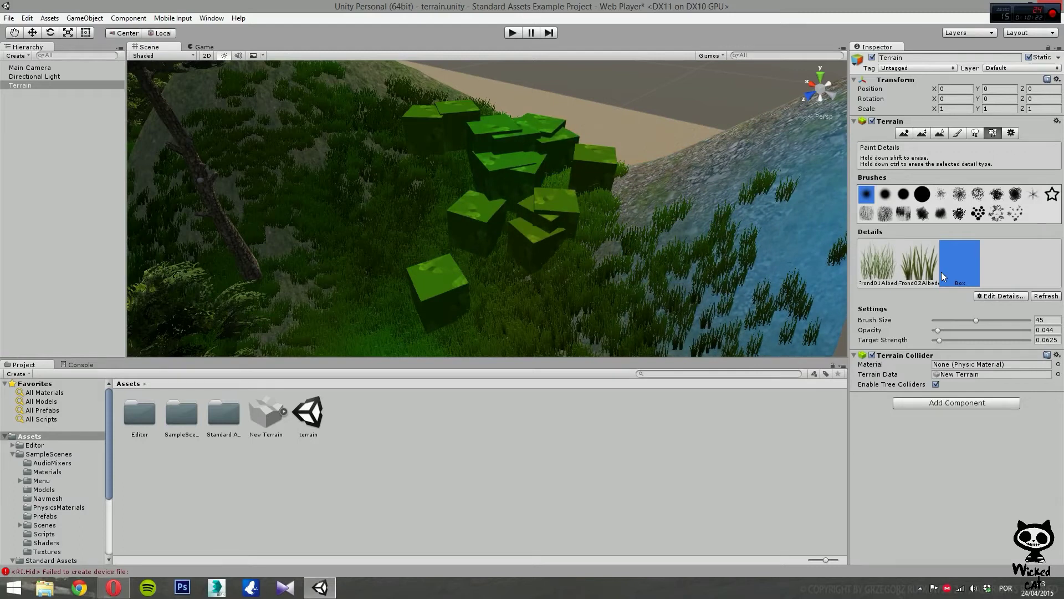
Edit the Box detail mesh to use the Pillar prefab instead and apply the change
{"action": "left_click", "coordinate": [875, 267]}
{"action": "left_click", "coordinate": [964, 267]}
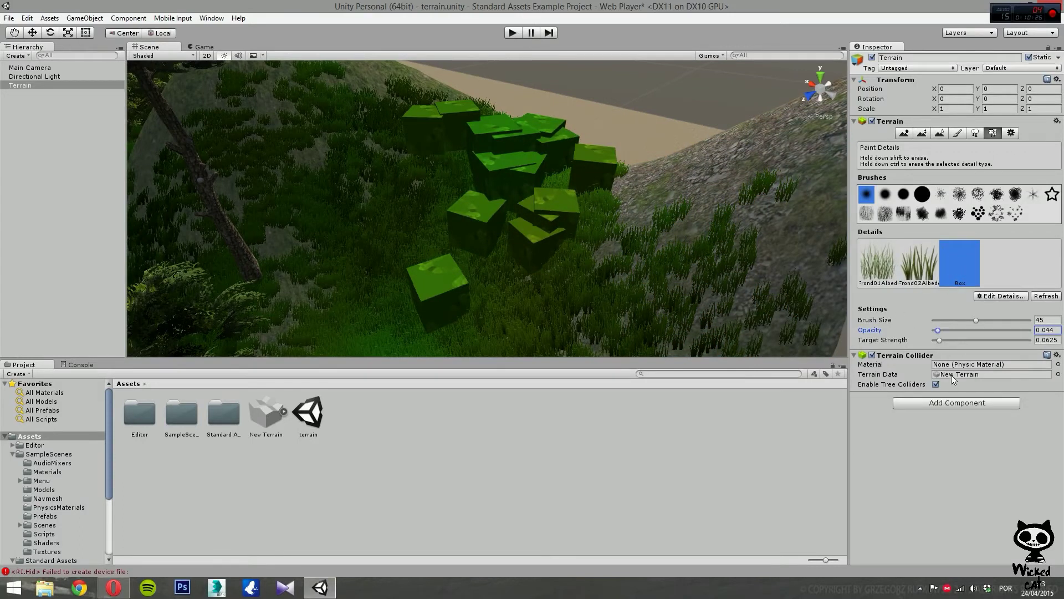
{"action": "left_click", "coordinate": [999, 297]}
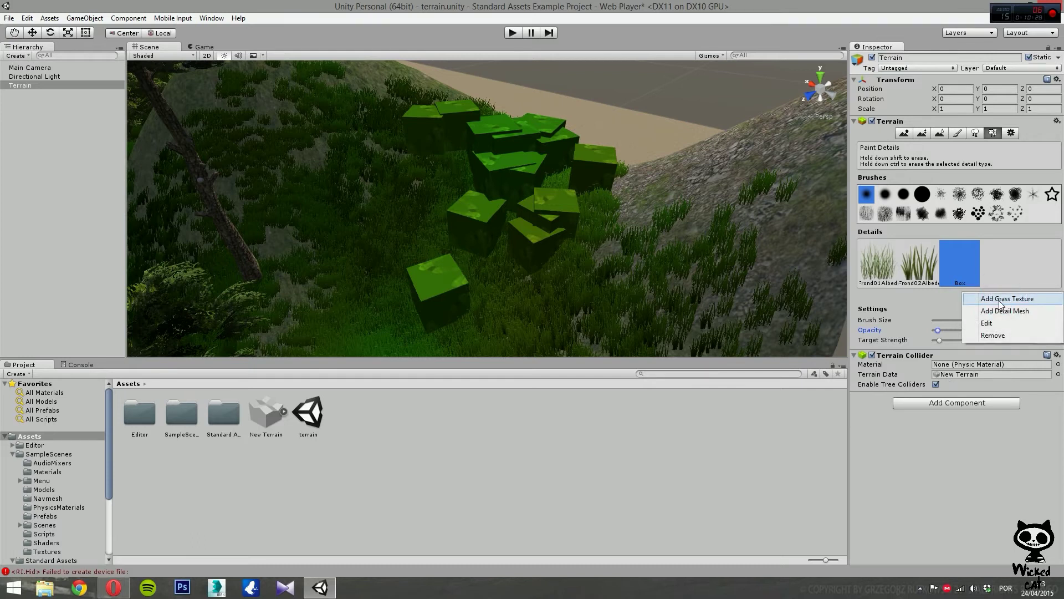
{"action": "left_click", "coordinate": [1000, 323]}
{"action": "left_click_drag", "start_coordinate": [59, 11], "coordinate": [83, 55]}
{"action": "left_click", "coordinate": [244, 78]}
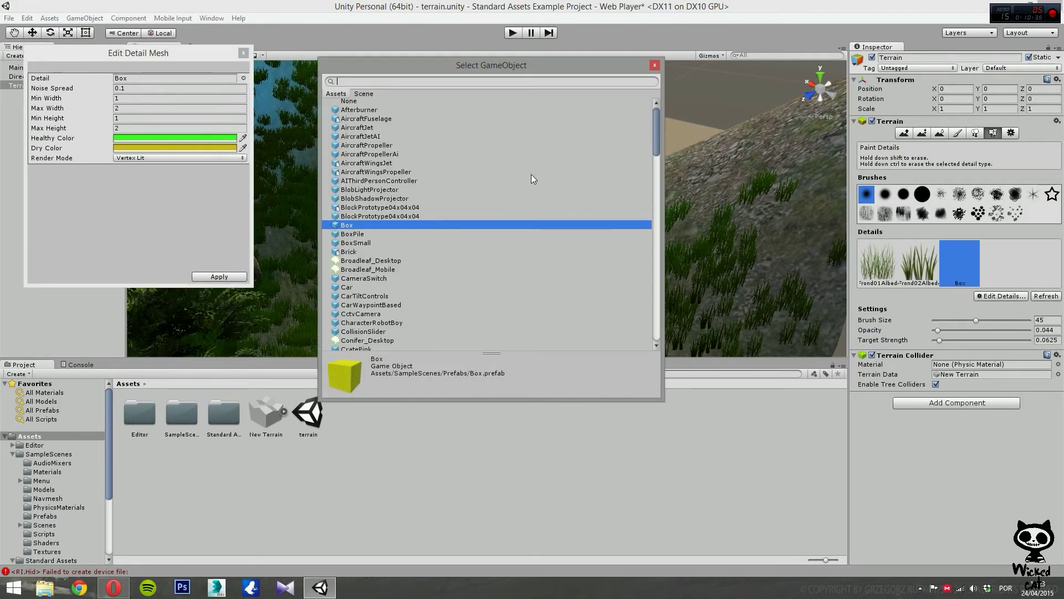
{"action": "left_click_drag", "start_coordinate": [655, 129], "coordinate": [659, 258]}
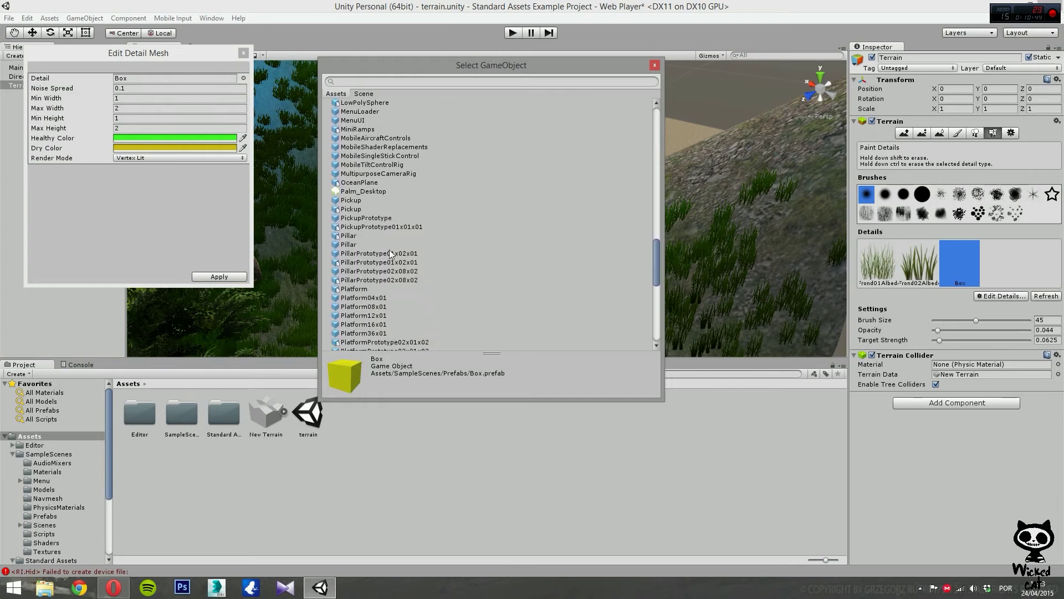
{"action": "double_click", "coordinate": [348, 245]}
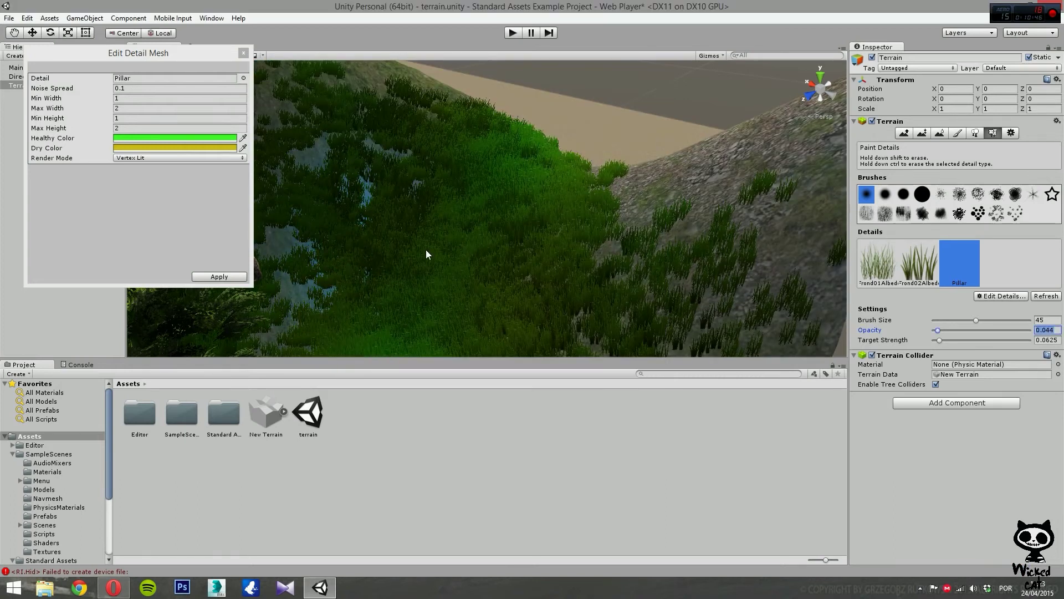
{"action": "right_click_drag", "start_coordinate": [534, 261], "coordinate": [549, 228]}
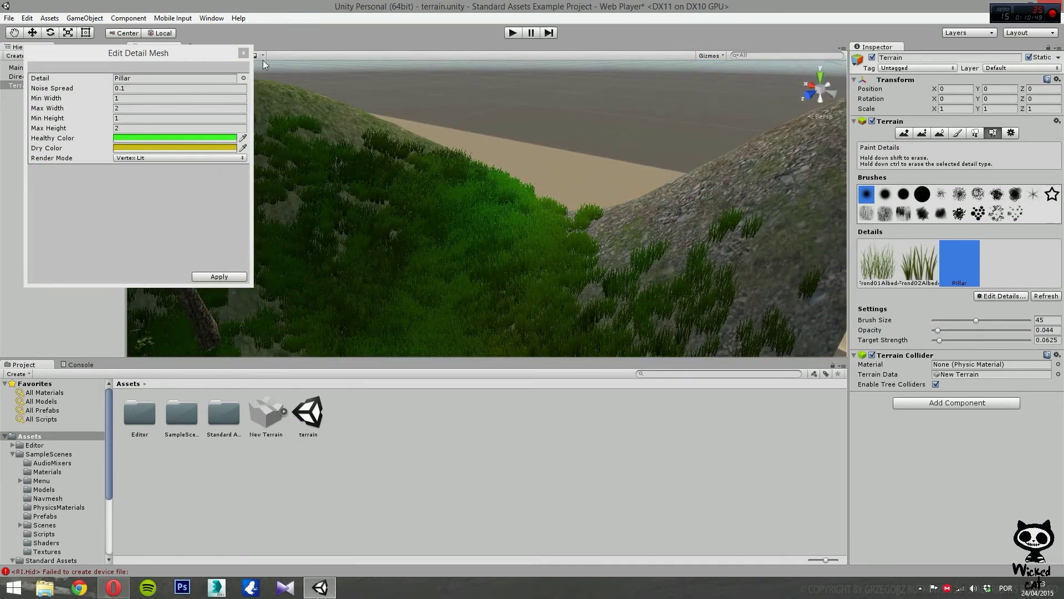
{"action": "left_click", "coordinate": [218, 276]}
Inspect the painted pillars on the terrain, and replace the Pillar prefab of the detail mesh with Wall
{"action": "mouse_move", "coordinate": [452, 233]}
{"action": "right_mouse_down"}
{"action": "mouse_move", "coordinate": [349, 250]}
{"action": "mouse_move", "coordinate": [346, 284]}
{"action": "mouse_move", "coordinate": [423, 340]}
{"action": "mouse_move", "coordinate": [473, 257]}
{"action": "mouse_move", "coordinate": [453, 250]}
{"action": "right_mouse_up"}
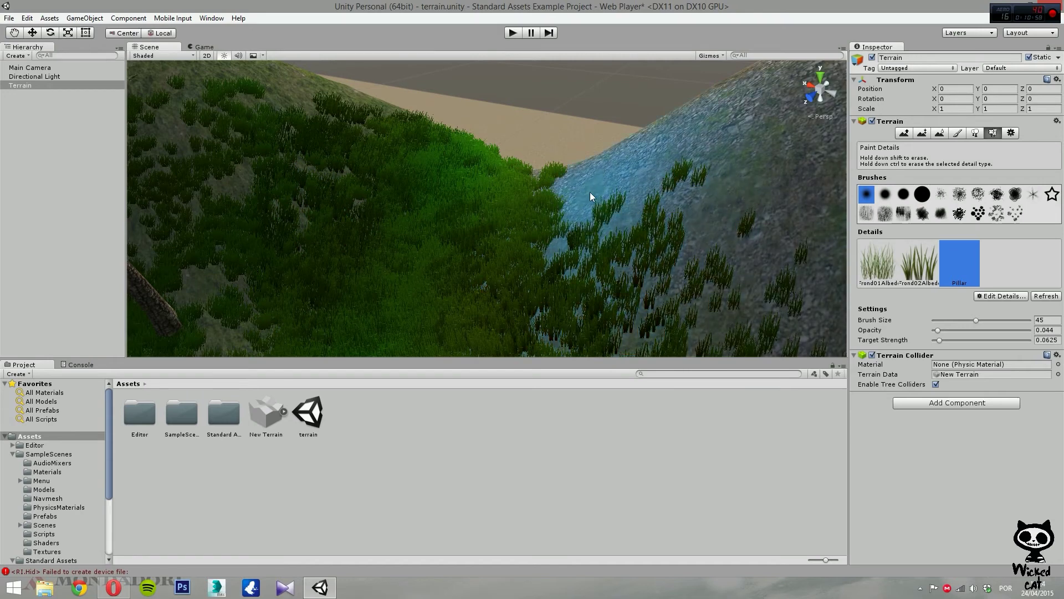
{"action": "right_click_drag", "start_coordinate": [615, 236], "coordinate": [210, 180]}
{"action": "right_click_drag", "start_coordinate": [209, 105], "coordinate": [113, 243]}
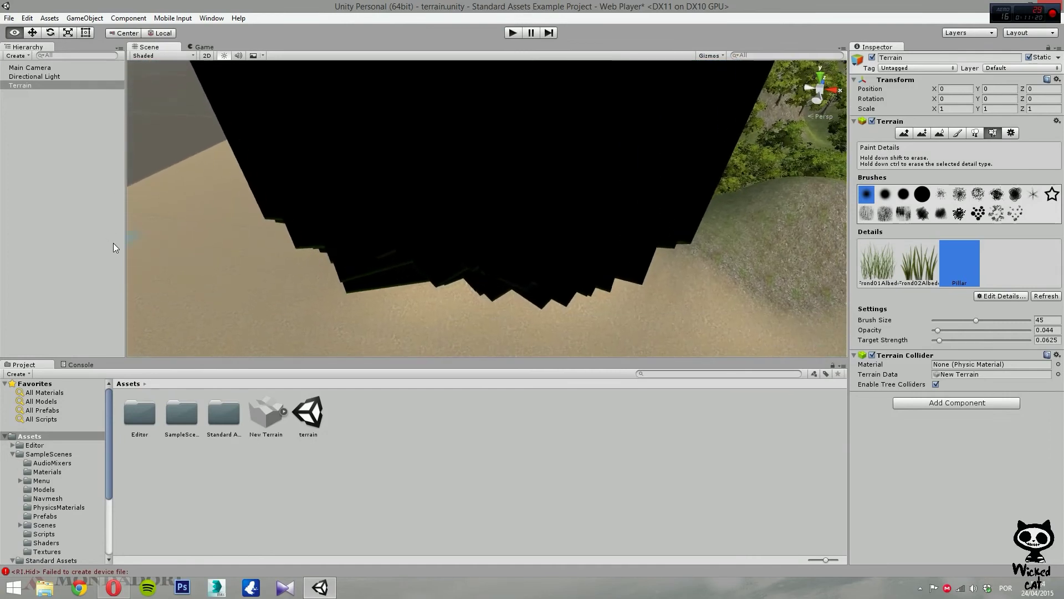
{"action": "mouse_move", "coordinate": [133, 244]}
{"action": "right_mouse_down"}
{"action": "mouse_move", "coordinate": [199, 254]}
{"action": "mouse_move", "coordinate": [139, 254]}
{"action": "right_mouse_up"}
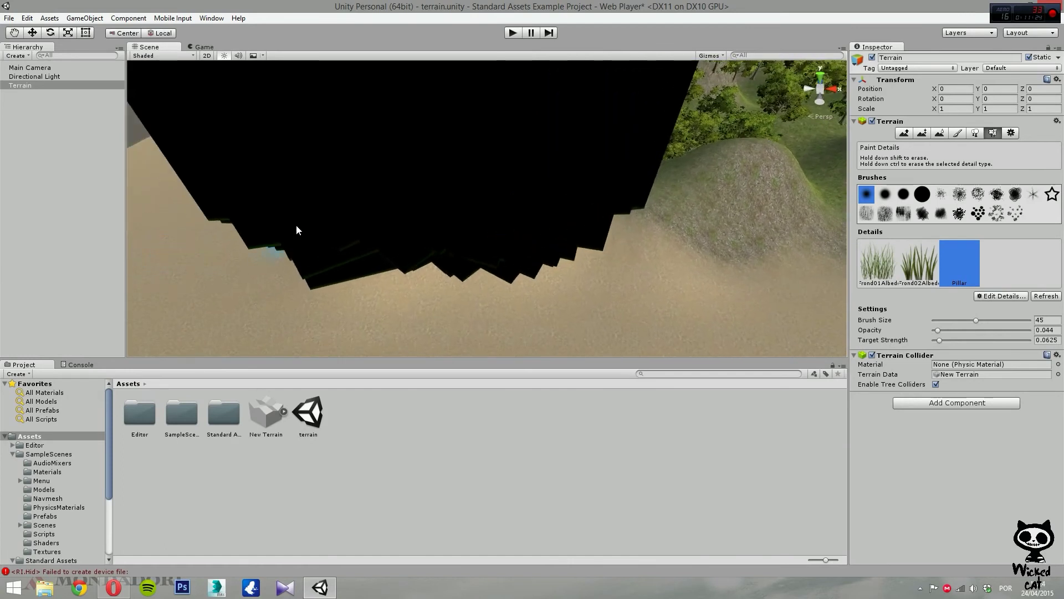
{"action": "left_click", "coordinate": [995, 297]}
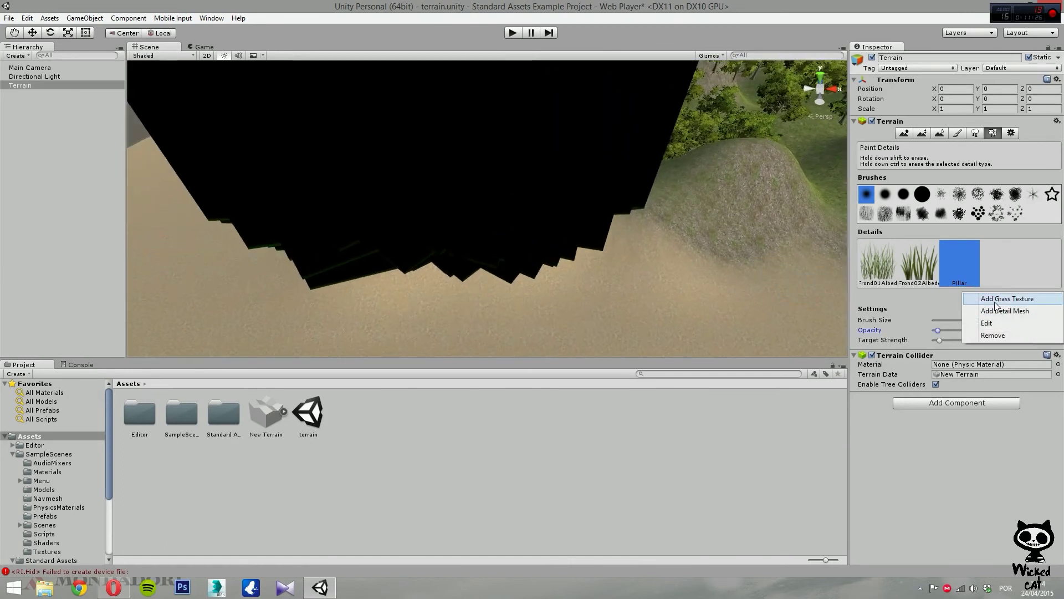
{"action": "left_click", "coordinate": [992, 321]}
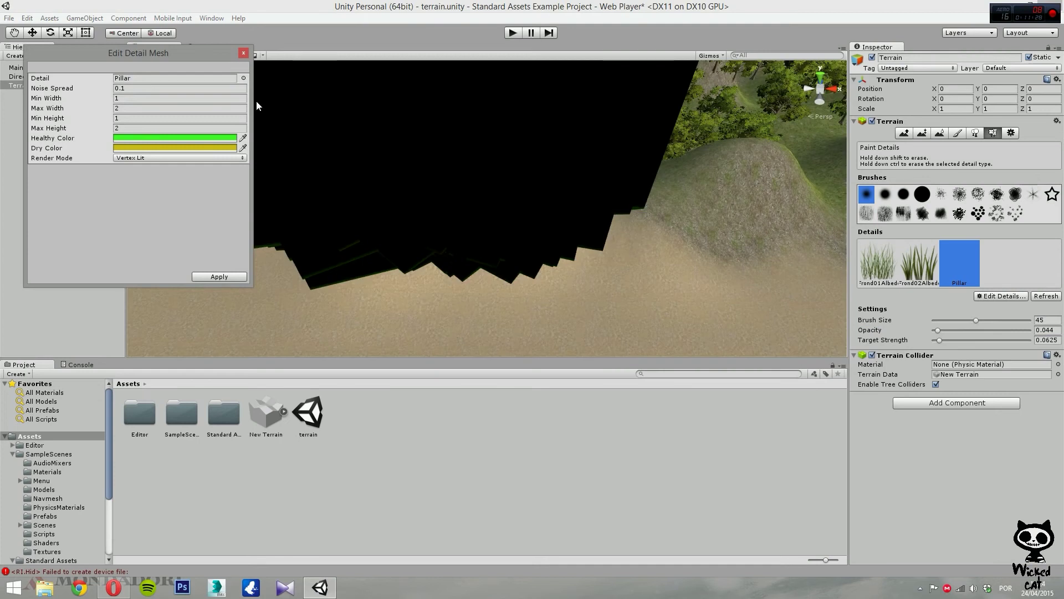
{"action": "left_click", "coordinate": [243, 78]}
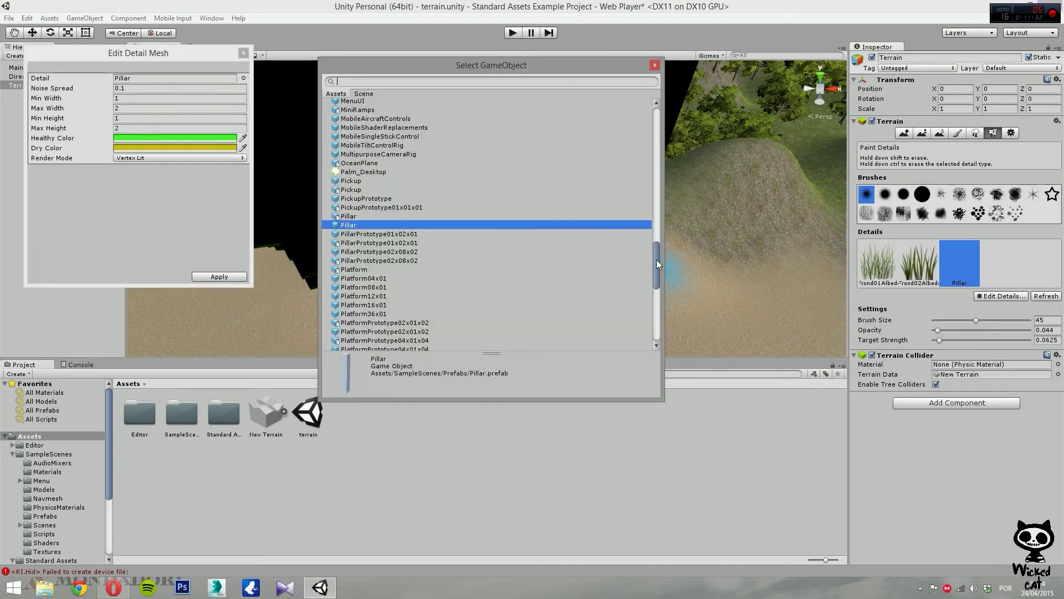
{"action": "left_click_drag", "start_coordinate": [657, 261], "coordinate": [660, 293]}
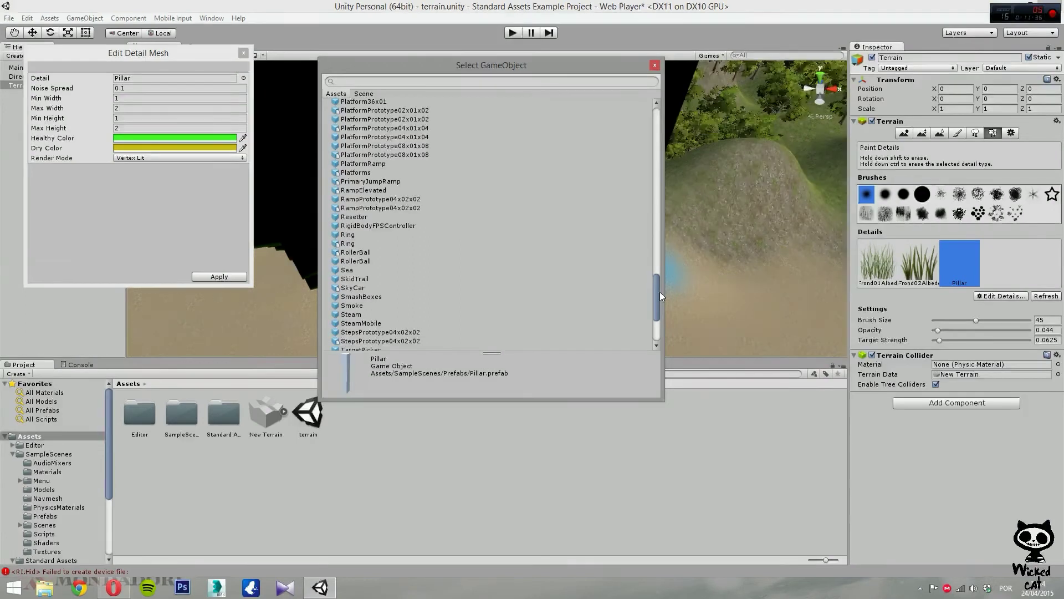
{"action": "left_click_drag", "start_coordinate": [660, 291], "coordinate": [656, 306]}
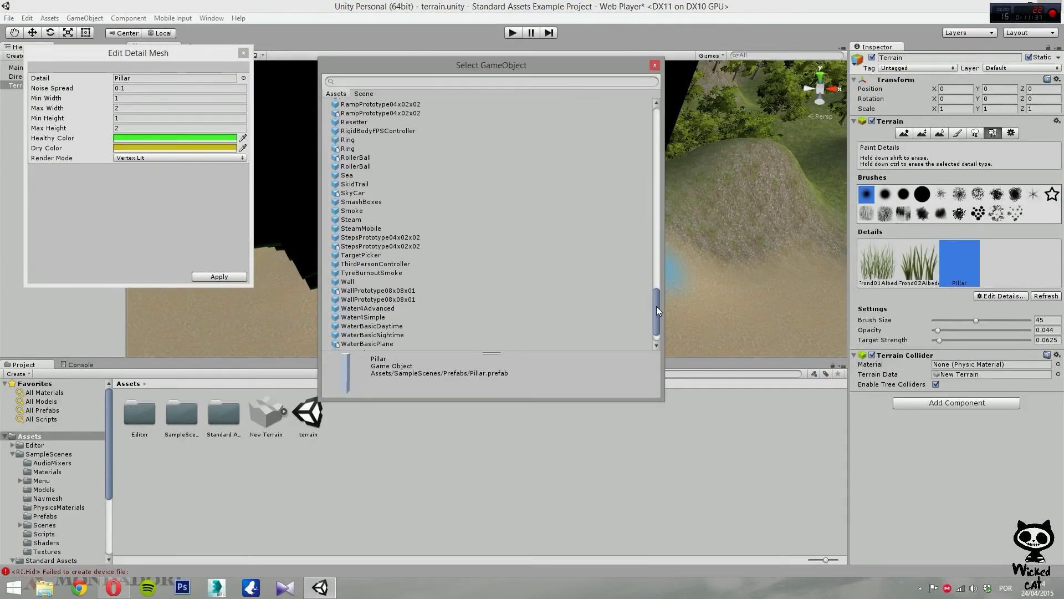
{"action": "double_click", "coordinate": [347, 281]}
{"action": "mouse_move", "coordinate": [340, 279]}
{"action": "left_mouse_down", "text": "alt"}
{"action": "mouse_move", "coordinate": [479, 240]}
{"action": "mouse_move", "coordinate": [450, 209]}
{"action": "mouse_move", "coordinate": [467, 237]}
{"action": "mouse_move", "coordinate": [475, 290]}
{"action": "mouse_move", "coordinate": [487, 273]}
{"action": "mouse_move", "coordinate": [432, 203]}
{"action": "mouse_move", "coordinate": [434, 218]}
{"action": "mouse_move", "coordinate": [494, 233]}
{"action": "mouse_move", "coordinate": [833, 253]}
{"action": "mouse_move", "coordinate": [913, 220]}
{"action": "mouse_move", "coordinate": [940, 166]}
{"action": "mouse_move", "coordinate": [916, 160]}
{"action": "mouse_move", "coordinate": [887, 177]}
{"action": "left_mouse_up", "text": "alt"}
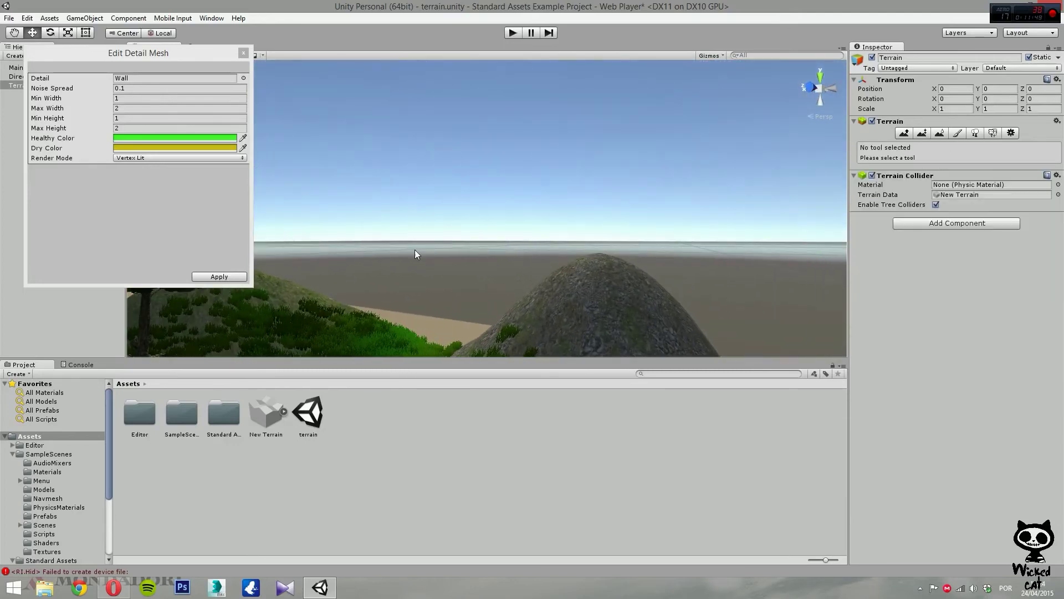
{"action": "left_click", "coordinate": [239, 276]}
Return to painting details and remove the Wall detail mesh from the terrain
{"action": "left_click_drag", "start_coordinate": [293, 274], "coordinate": [382, 260], "text": "alt"}
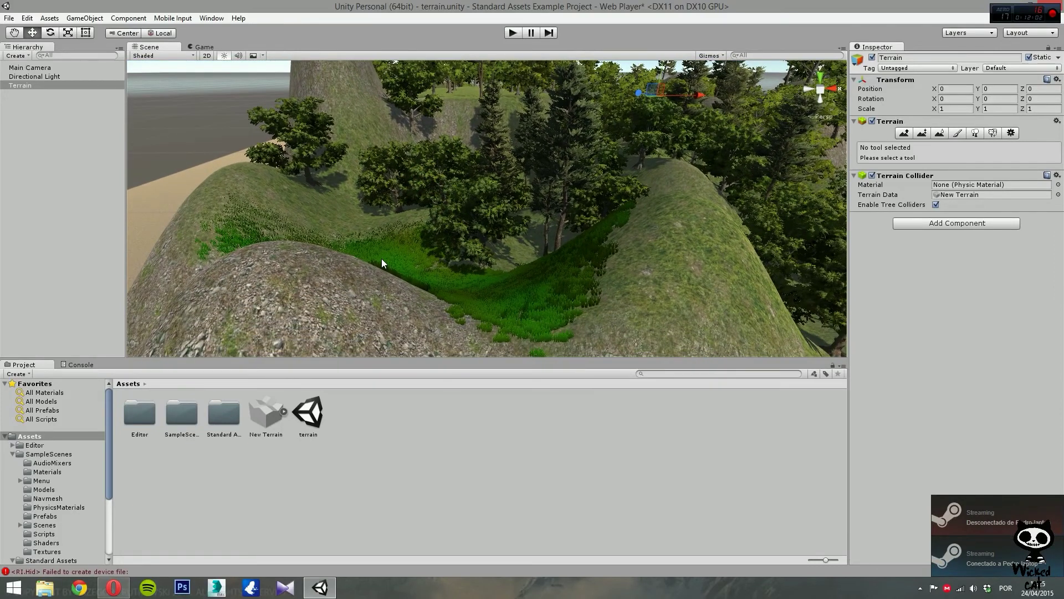
{"action": "left_click", "coordinate": [975, 133]}
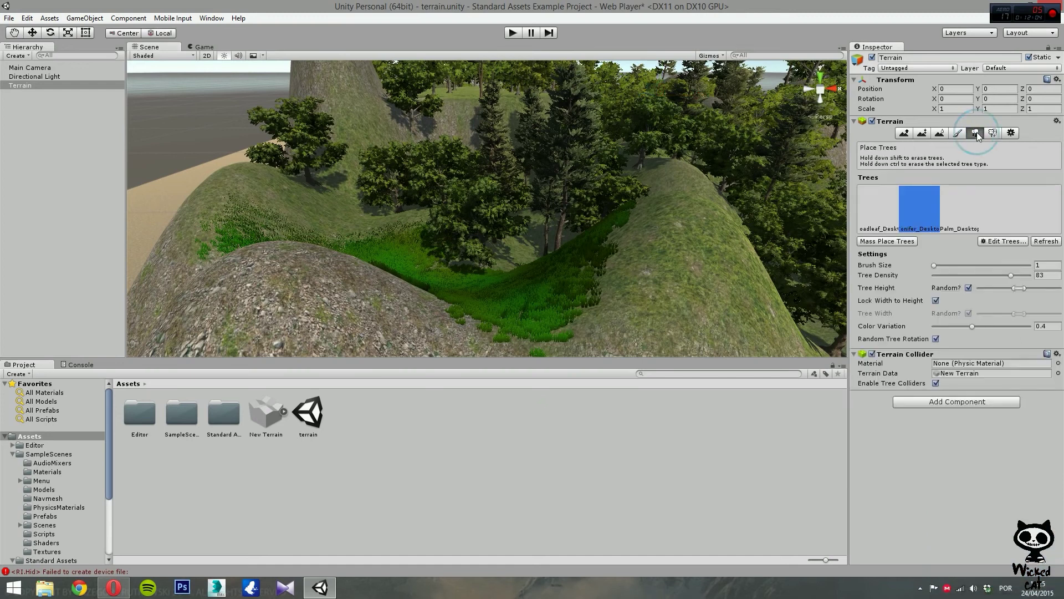
{"action": "left_click", "coordinate": [967, 204]}
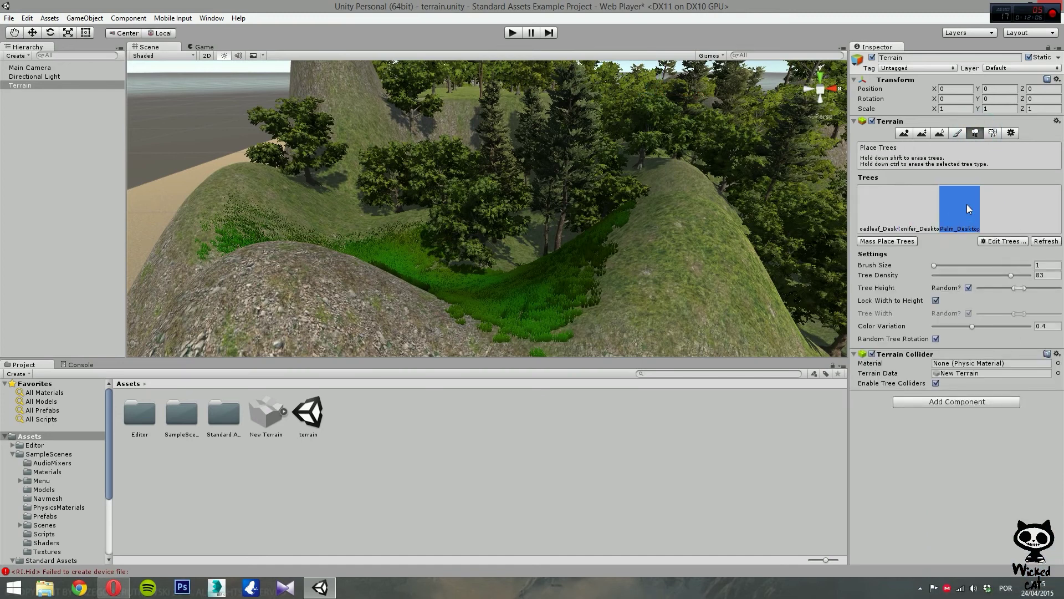
{"action": "left_click", "coordinate": [993, 134]}
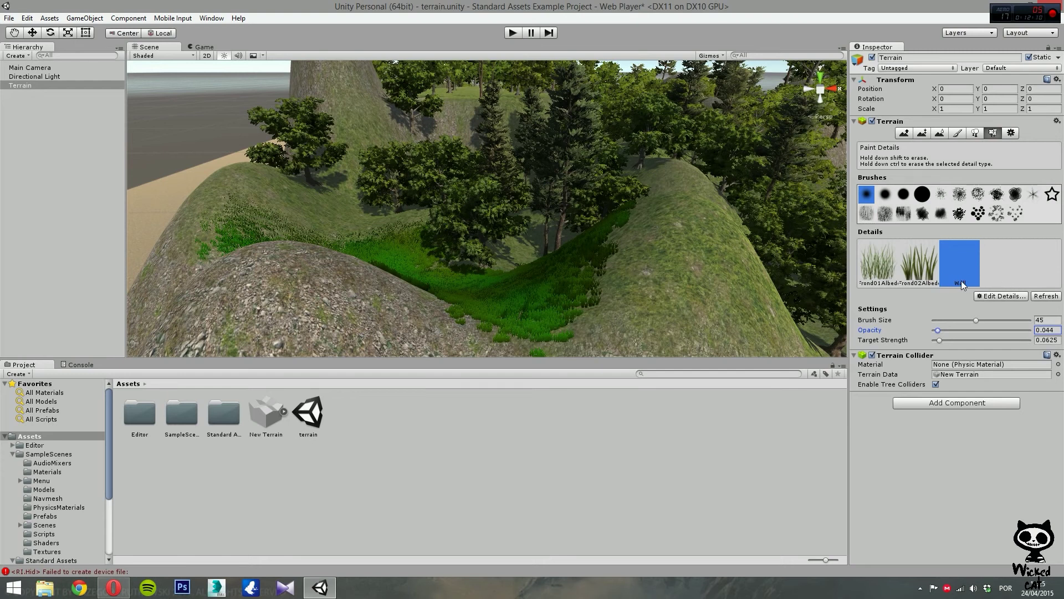
{"action": "left_click", "coordinate": [1009, 296]}
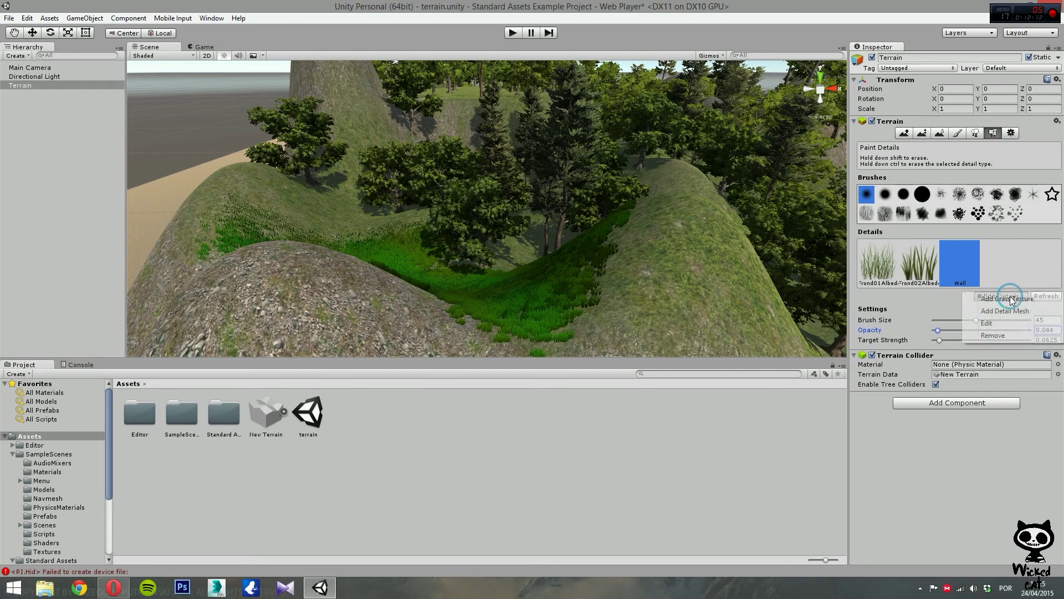
{"action": "left_click", "coordinate": [983, 336]}
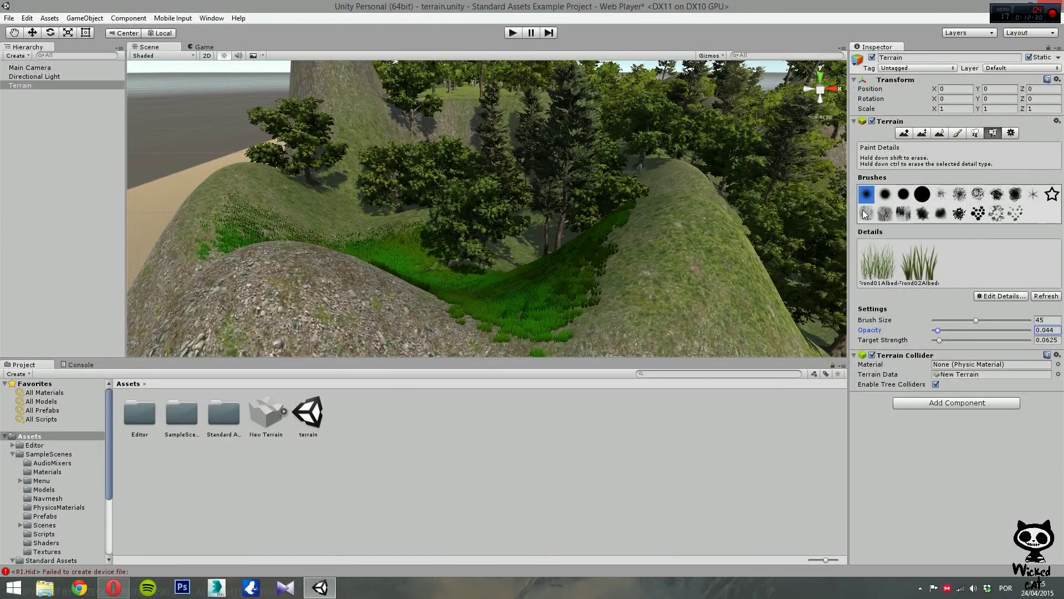
{"action": "mouse_move", "coordinate": [521, 217]}
{"action": "left_mouse_down", "text": "alt"}
{"action": "mouse_move", "coordinate": [416, 133]}
{"action": "mouse_move", "coordinate": [447, 78]}
{"action": "mouse_move", "coordinate": [660, 135]}
{"action": "mouse_move", "coordinate": [768, 239]}
{"action": "mouse_move", "coordinate": [726, 161]}
{"action": "mouse_move", "coordinate": [514, 194]}
{"action": "mouse_move", "coordinate": [494, 228]}
{"action": "mouse_move", "coordinate": [446, 220]}
{"action": "mouse_move", "coordinate": [586, 161]}
{"action": "mouse_move", "coordinate": [688, 310]}
{"action": "mouse_move", "coordinate": [526, 228]}
{"action": "left_mouse_up", "text": "alt"}
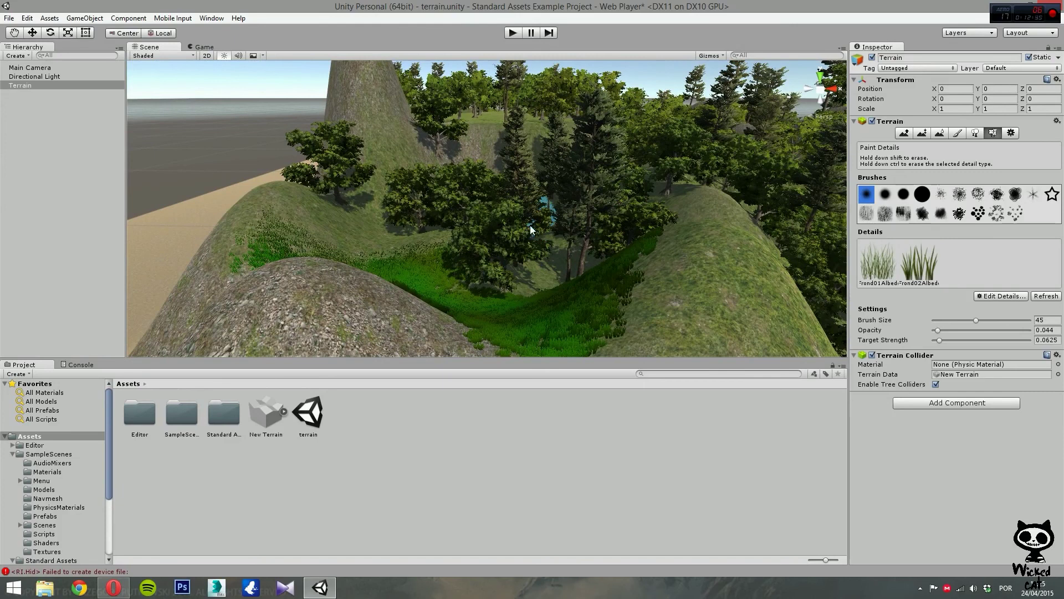
{"action": "left_click_drag", "start_coordinate": [530, 225], "coordinate": [530, 229], "text": "alt"}
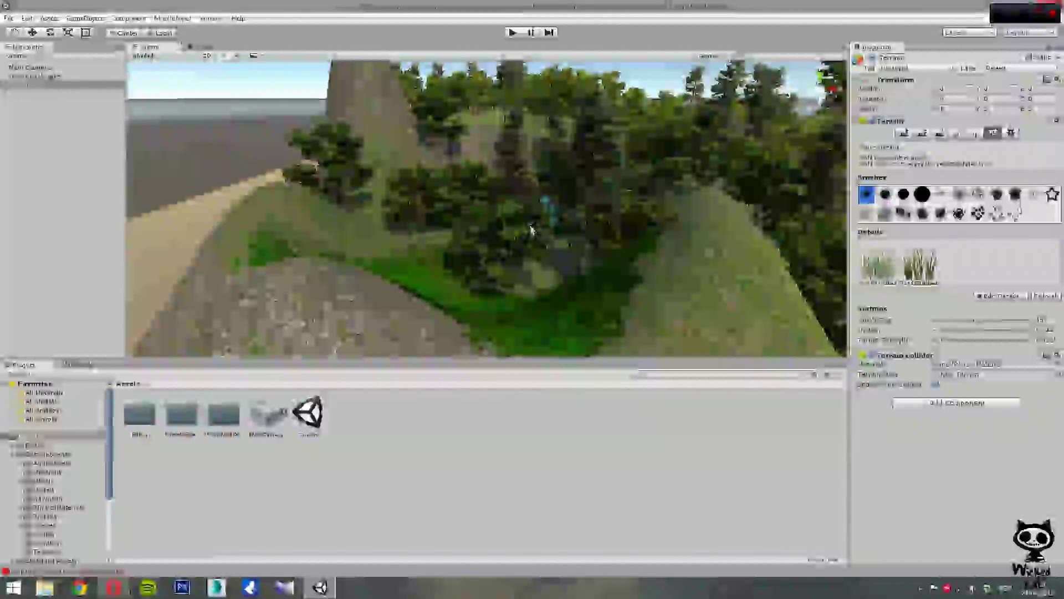